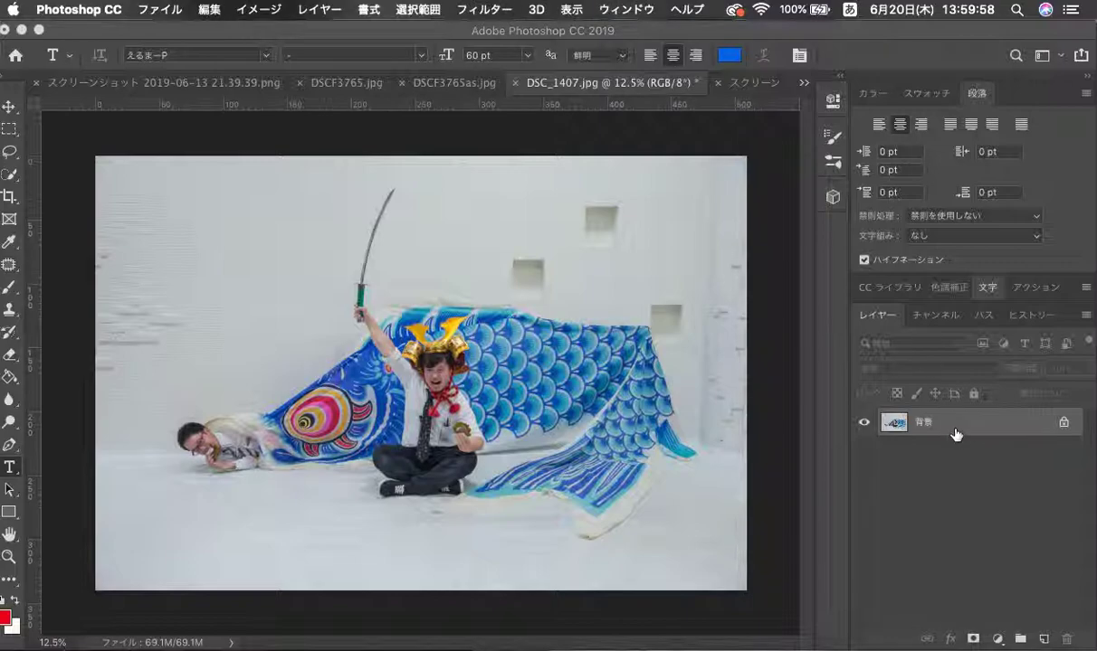
Step: Duplicate the 背景 layer and set up the Clone Stamp brush at size 900
{"action": "left_click_drag", "start_coordinate": [955, 425], "coordinate": [1045, 640]}
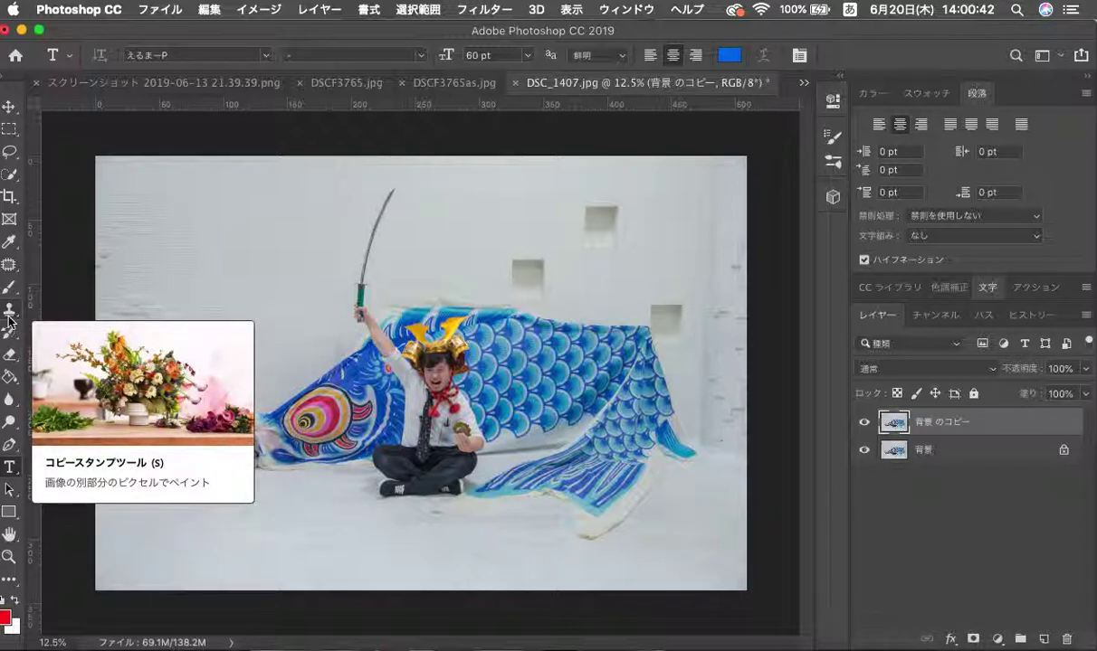
{"action": "left_click", "coordinate": [9, 313]}
{"action": "key", "text": "bracketleft"}
{"action": "key", "text": "bracketleft"}
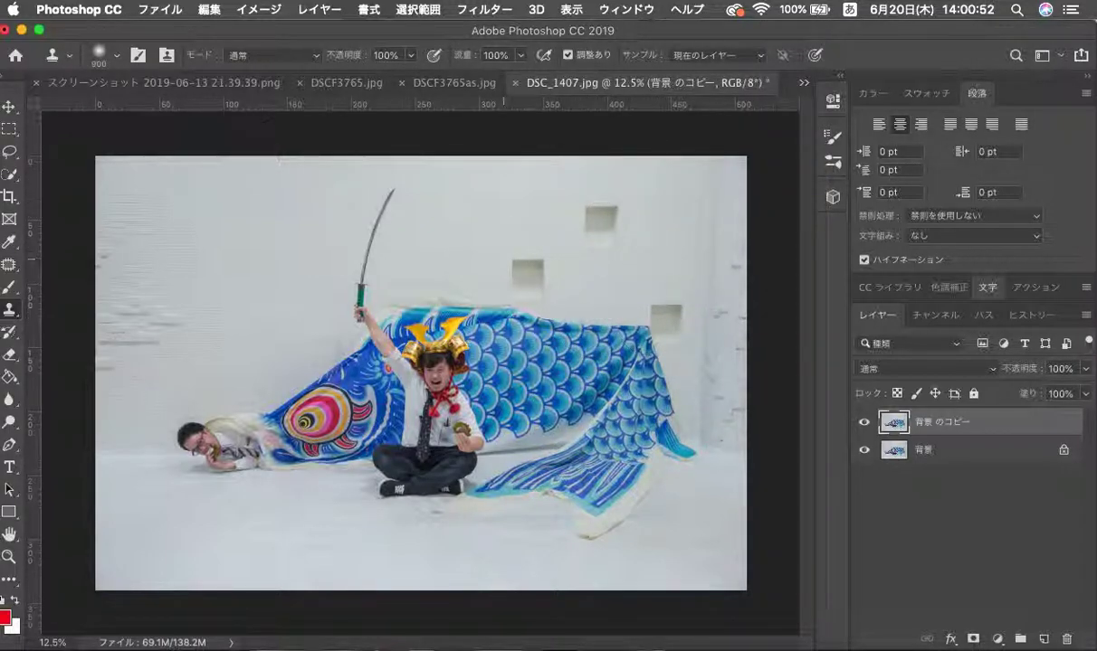
{"action": "left_click", "coordinate": [8, 107]}
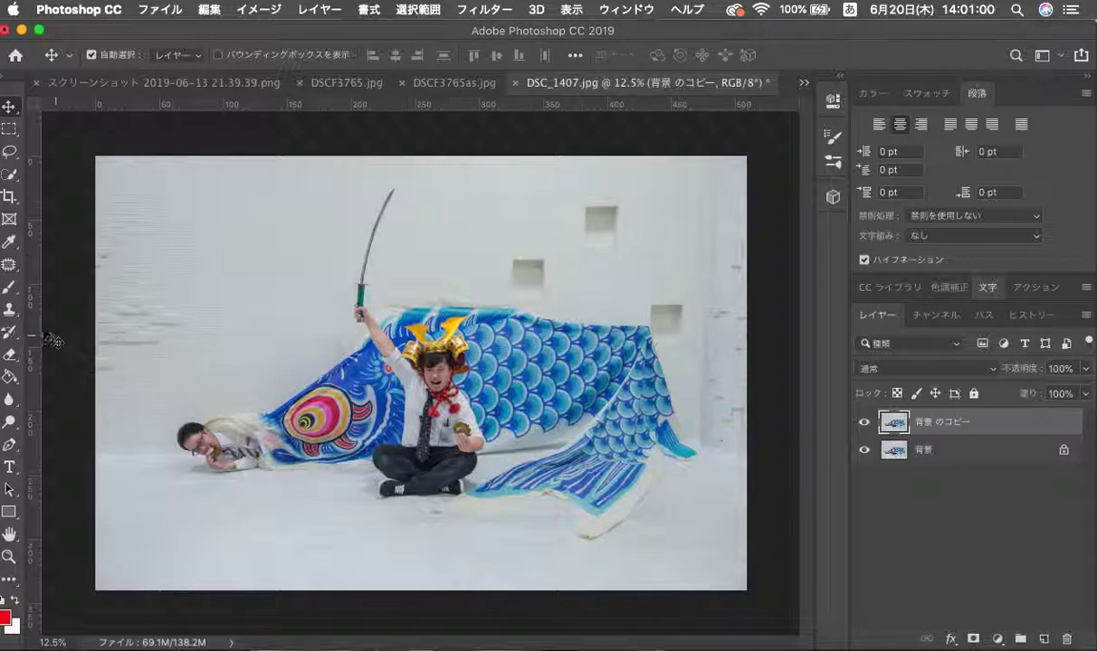
{"action": "left_click", "coordinate": [9, 309]}
{"action": "key", "text": "bracketleft"}
{"action": "key", "text": "bracketleft"}
{"action": "key", "text": "bracketleft"}
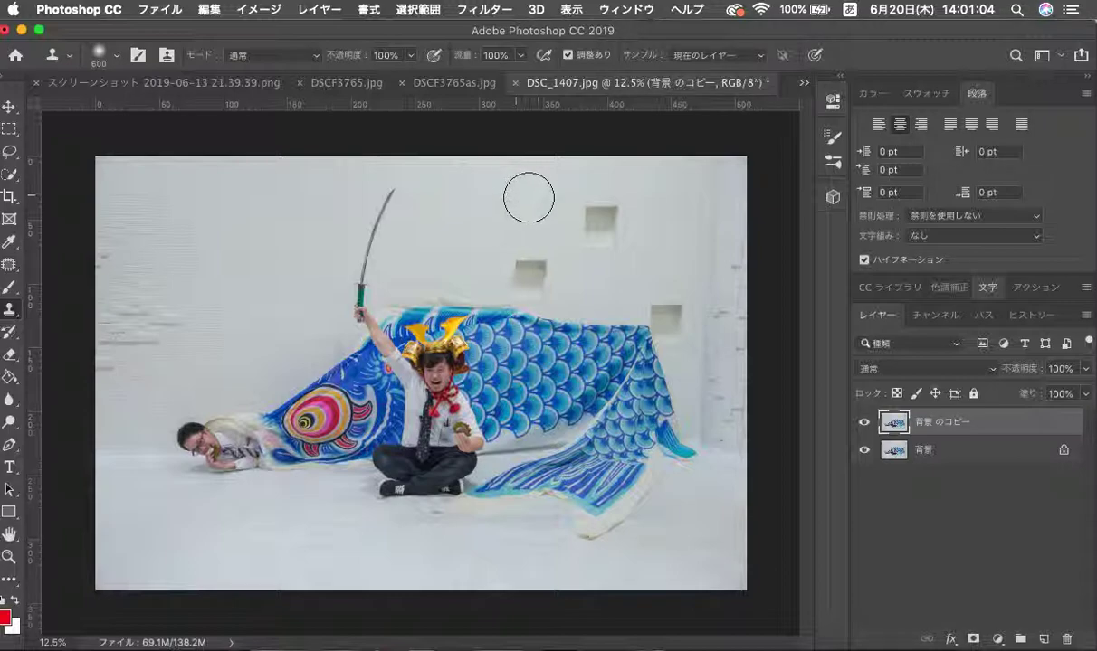
{"action": "left_click", "coordinate": [601, 214], "text": "alt"}
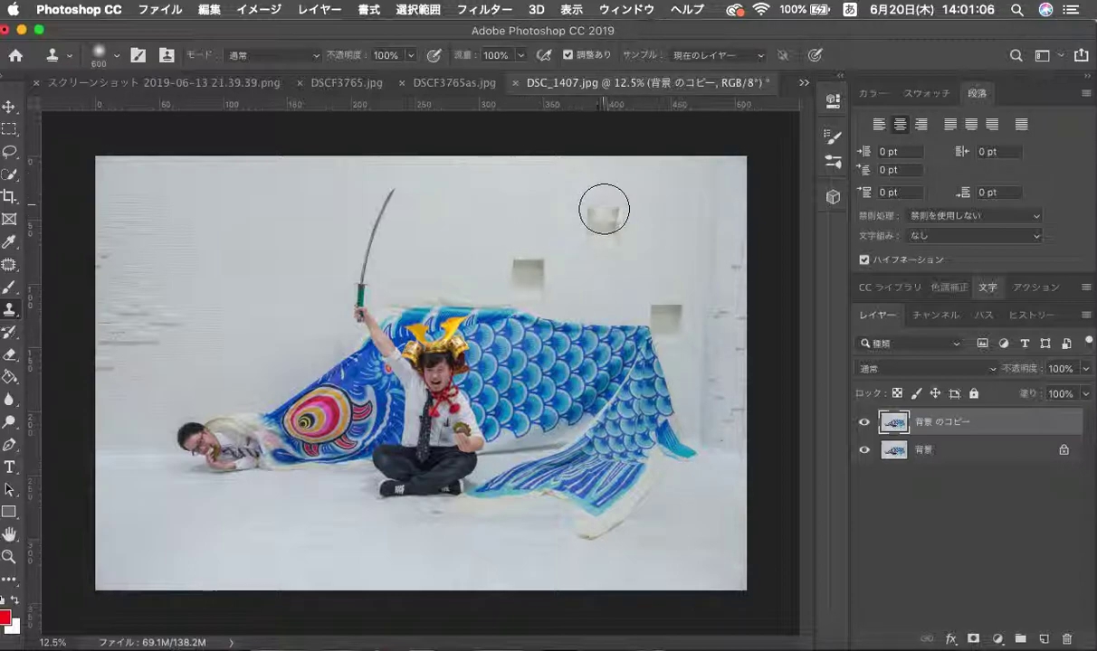
{"action": "left_click_drag", "start_coordinate": [604, 209], "coordinate": [595, 233]}
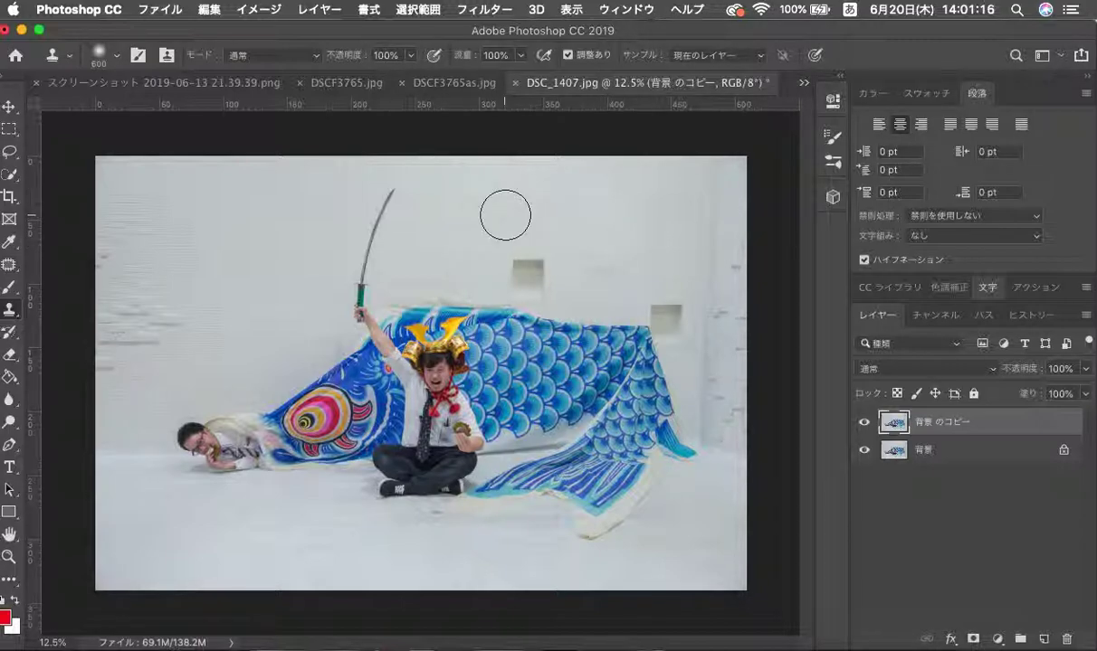
{"action": "left_click", "coordinate": [600, 223]}
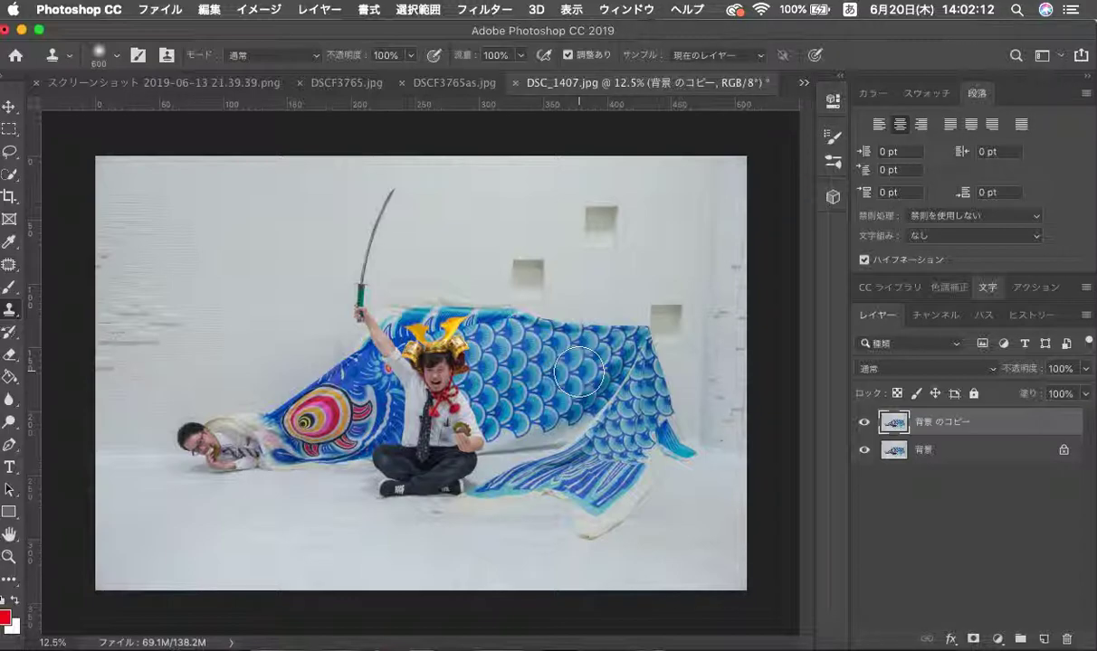
Step: Sample the carp's scales and clone them over the wall and floor right of the carp
{"action": "left_click", "coordinate": [579, 371], "text": "alt"}
{"action": "mouse_move", "coordinate": [563, 324]}
{"action": "left_mouse_down"}
{"action": "mouse_move", "coordinate": [630, 312]}
{"action": "mouse_move", "coordinate": [628, 381]}
{"action": "mouse_move", "coordinate": [687, 349]}
{"action": "left_mouse_up"}
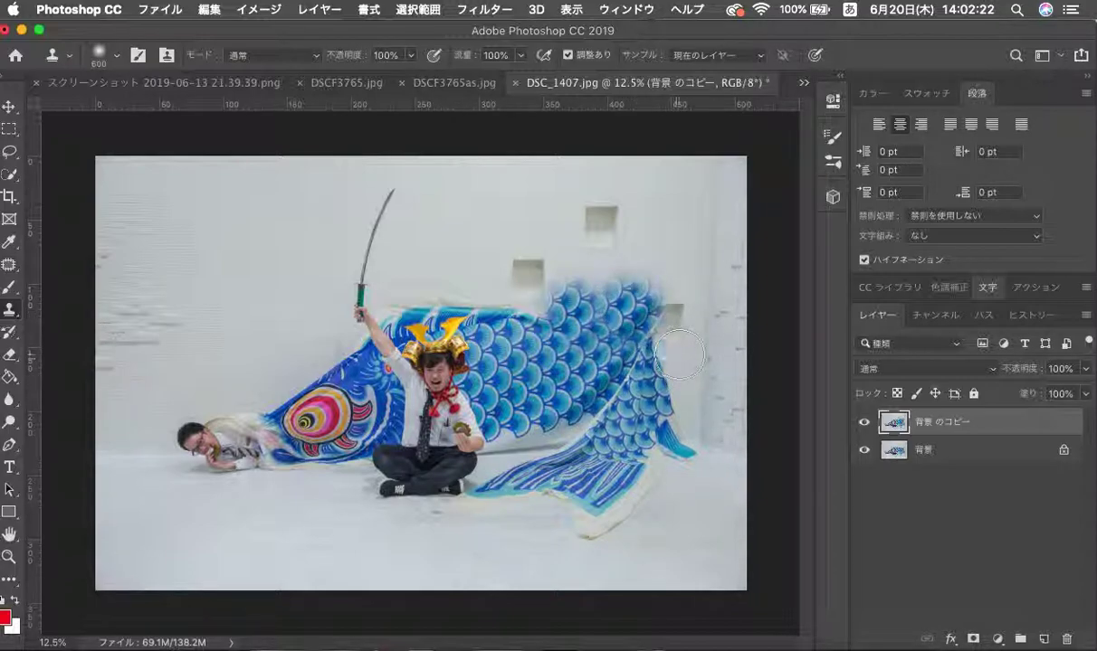
{"action": "left_click_drag", "start_coordinate": [543, 434], "coordinate": [657, 326]}
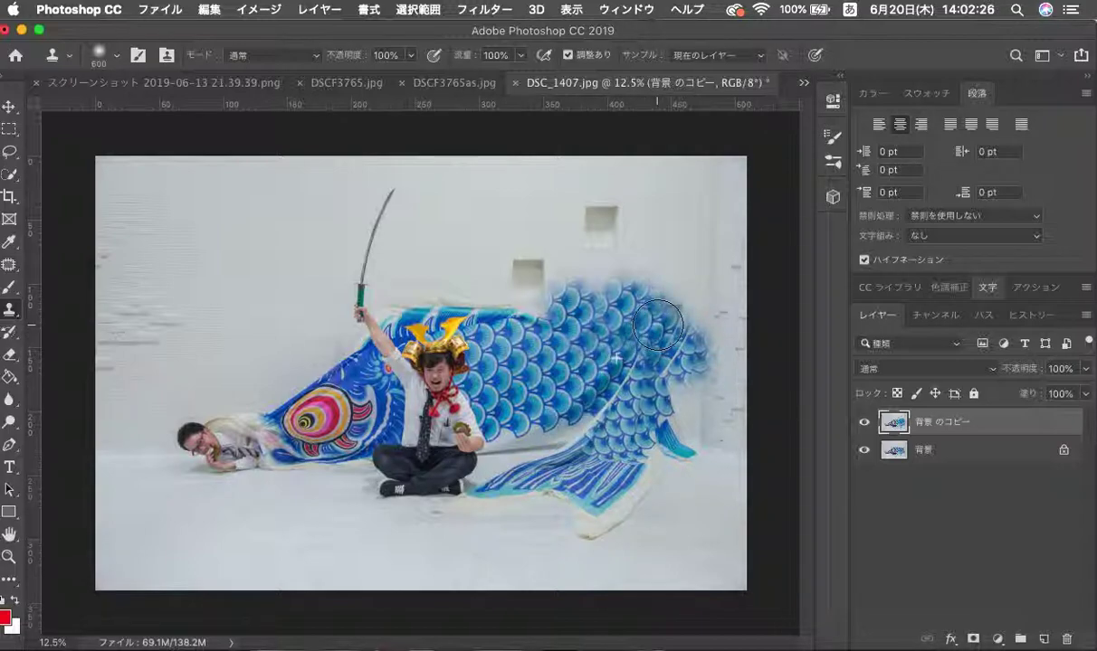
{"action": "left_click_drag", "start_coordinate": [658, 325], "coordinate": [756, 446]}
{"action": "mouse_move", "coordinate": [550, 360]}
{"action": "left_mouse_down"}
{"action": "mouse_move", "coordinate": [607, 385]}
{"action": "mouse_move", "coordinate": [689, 527]}
{"action": "mouse_move", "coordinate": [651, 498]}
{"action": "left_mouse_up"}
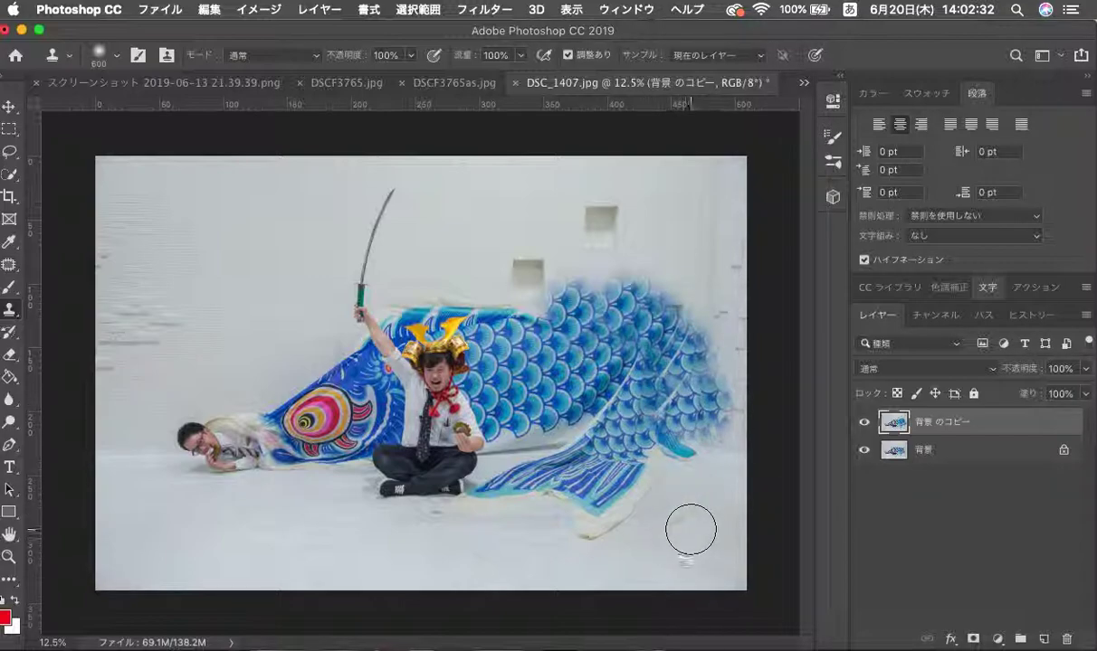
{"action": "left_click_drag", "start_coordinate": [612, 377], "coordinate": [647, 357]}
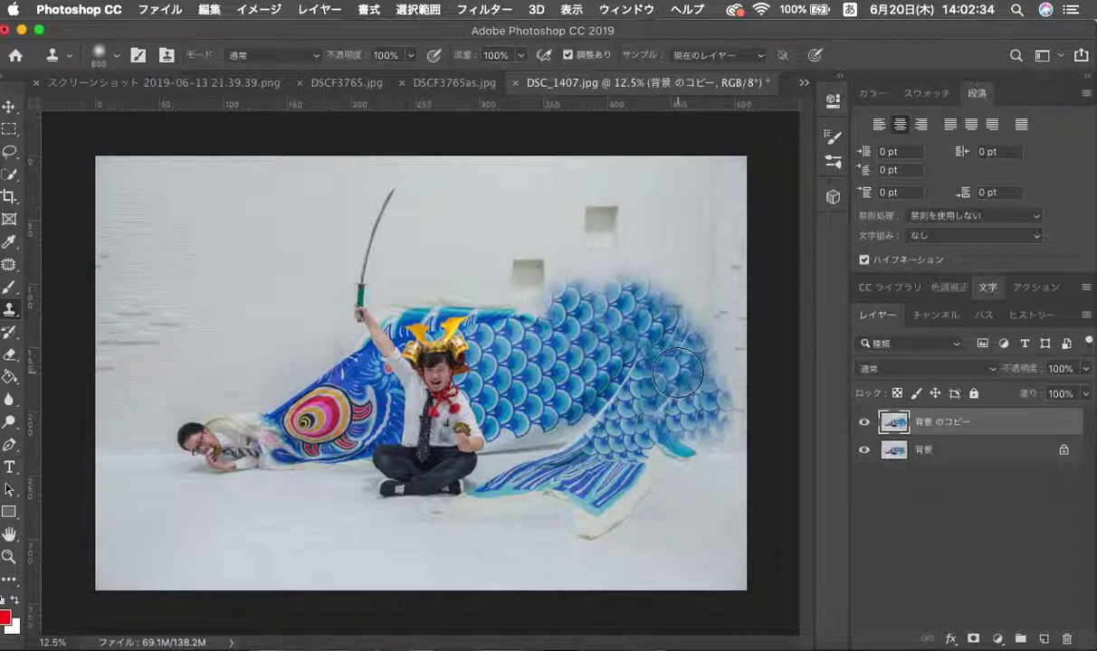
{"action": "left_click_drag", "start_coordinate": [698, 561], "coordinate": [667, 549]}
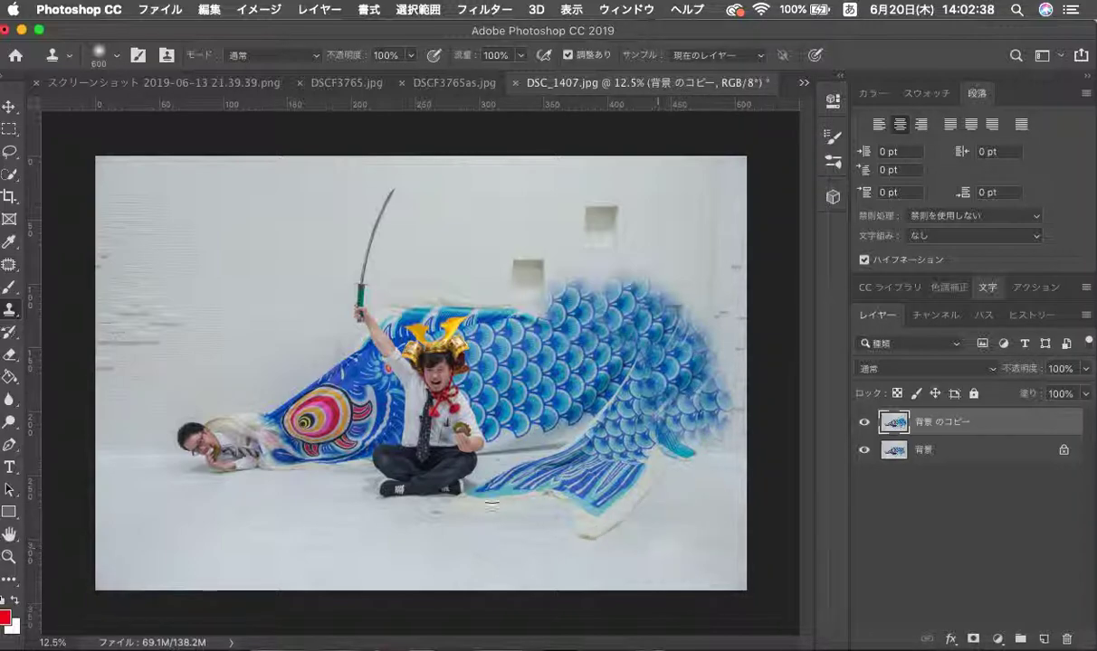
{"action": "left_click_drag", "start_coordinate": [182, 453], "coordinate": [184, 445]}
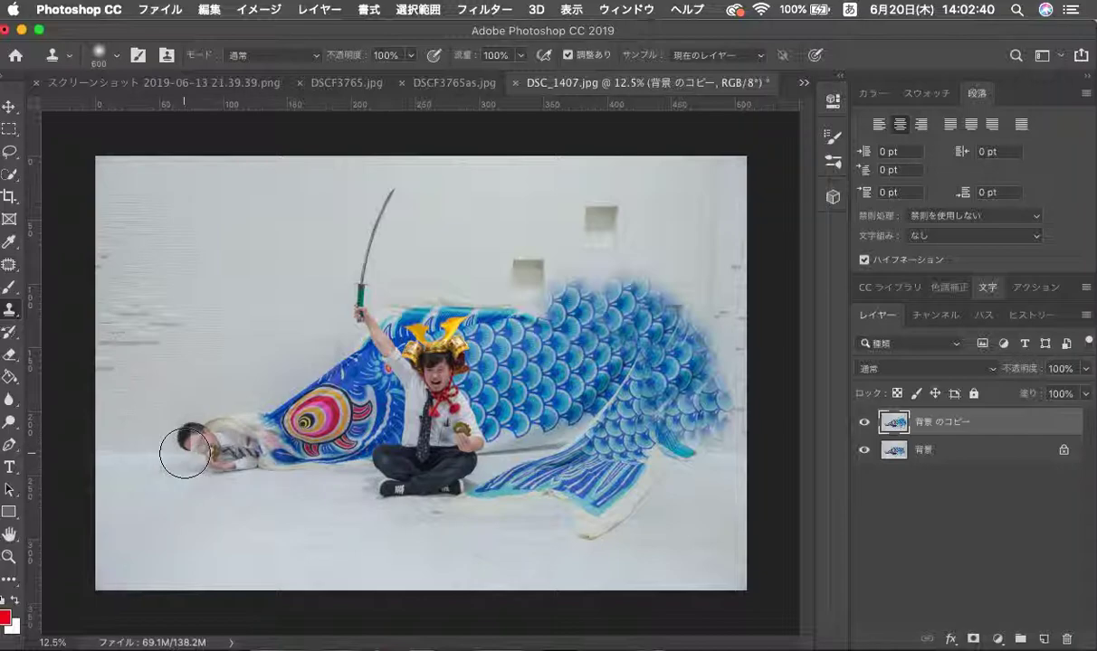
Step: Enlarge the clone brush and paint two copies of the lying man higher up the left wall
{"action": "key", "text": "bracketright"}
{"action": "key", "text": "bracketright"}
{"action": "key", "text": "bracketright"}
{"action": "key", "text": "bracketright"}
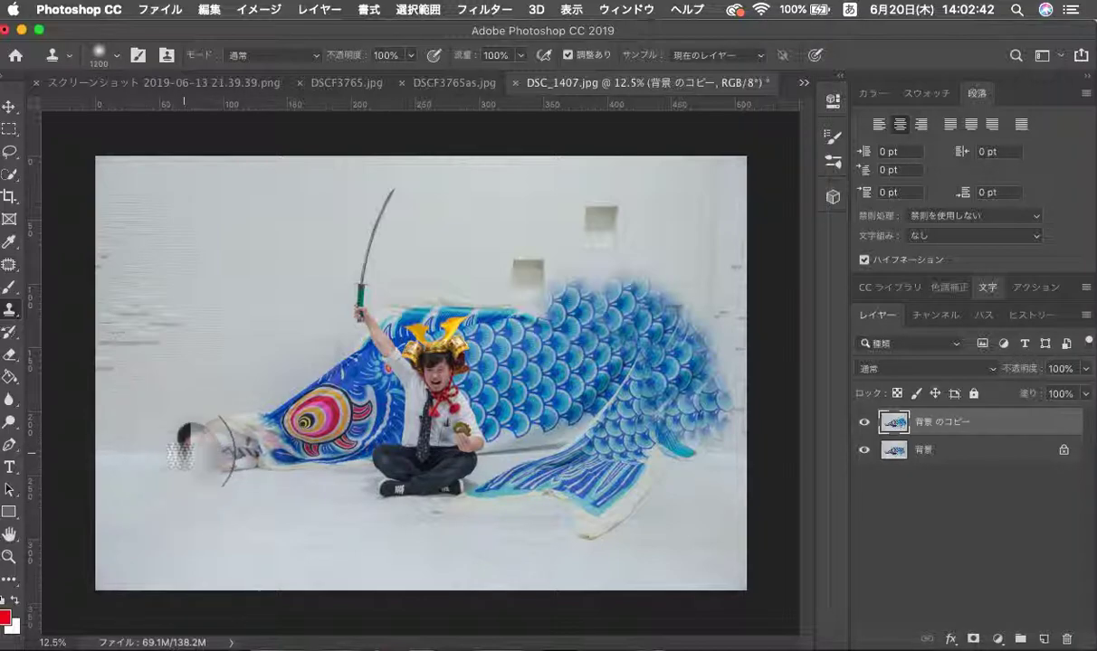
{"action": "key", "text": "ctrl+z"}
{"action": "key", "text": "bracketright"}
{"action": "key", "text": "bracketright"}
{"action": "left_click", "coordinate": [203, 446], "text": "alt"}
{"action": "left_click_drag", "start_coordinate": [206, 385], "coordinate": [216, 374]}
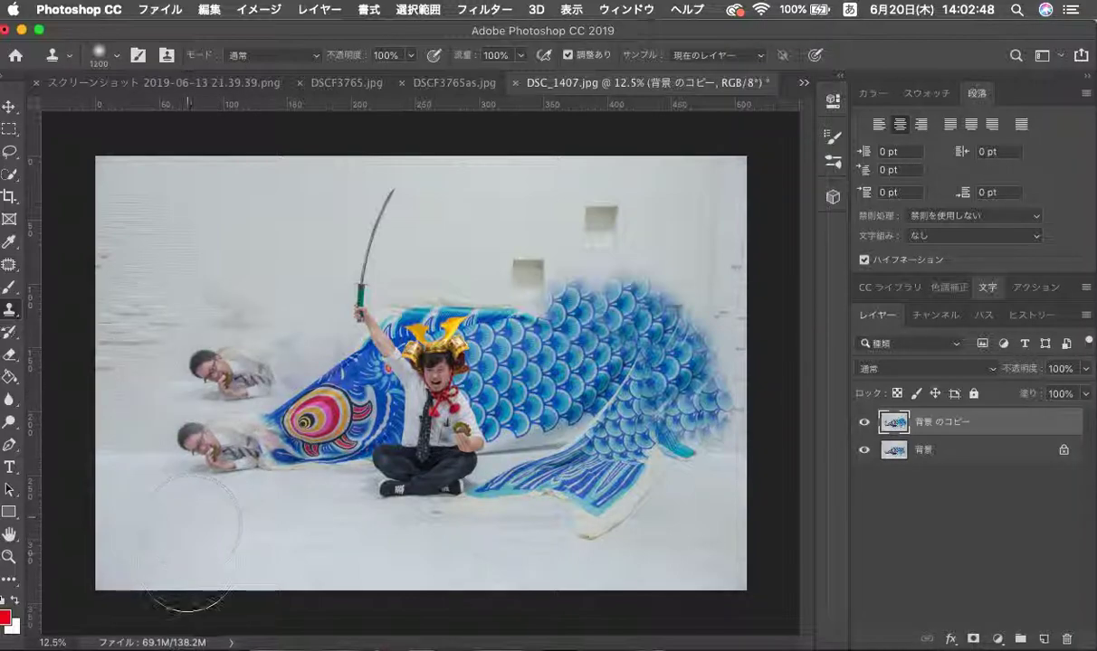
{"action": "left_click_drag", "start_coordinate": [220, 361], "coordinate": [210, 450]}
{"action": "key", "text": "ctrl+z"}
{"action": "left_click", "coordinate": [210, 451], "text": "alt"}
{"action": "left_click_drag", "start_coordinate": [176, 249], "coordinate": [144, 212]}
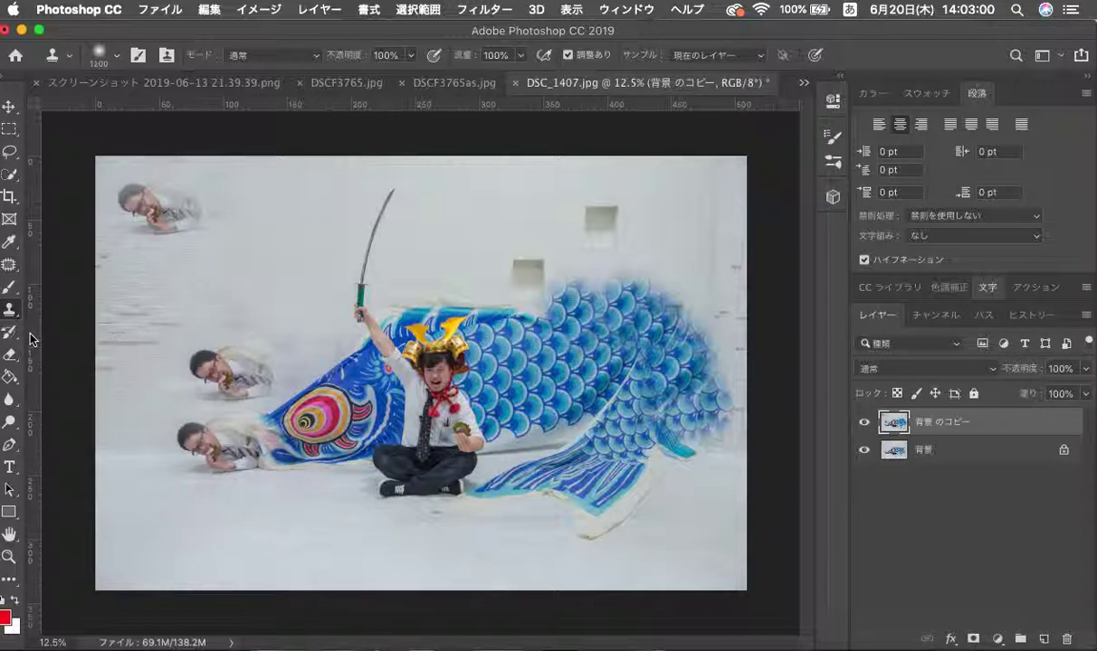
{"action": "left_click_drag", "start_coordinate": [207, 288], "coordinate": [220, 290]}
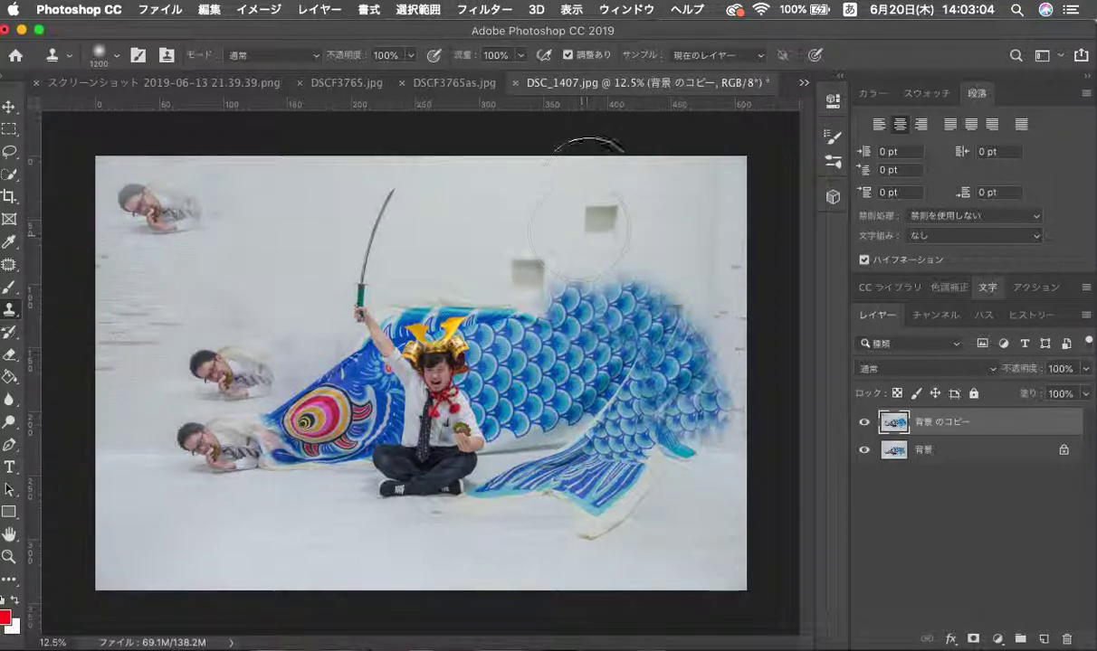
Step: Try cloning koi scales onto the upper wall, then undo those stray strokes
{"action": "left_click_drag", "start_coordinate": [588, 176], "coordinate": [637, 213]}
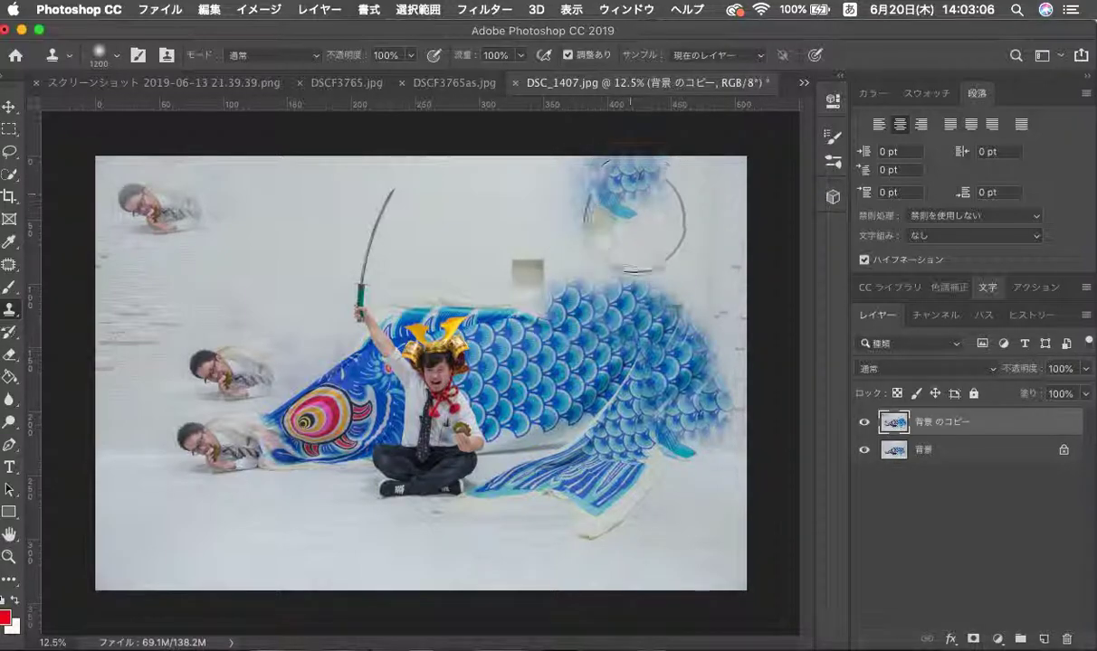
{"action": "key", "text": "ctrl+z"}
{"action": "left_click_drag", "start_coordinate": [345, 223], "coordinate": [364, 222]}
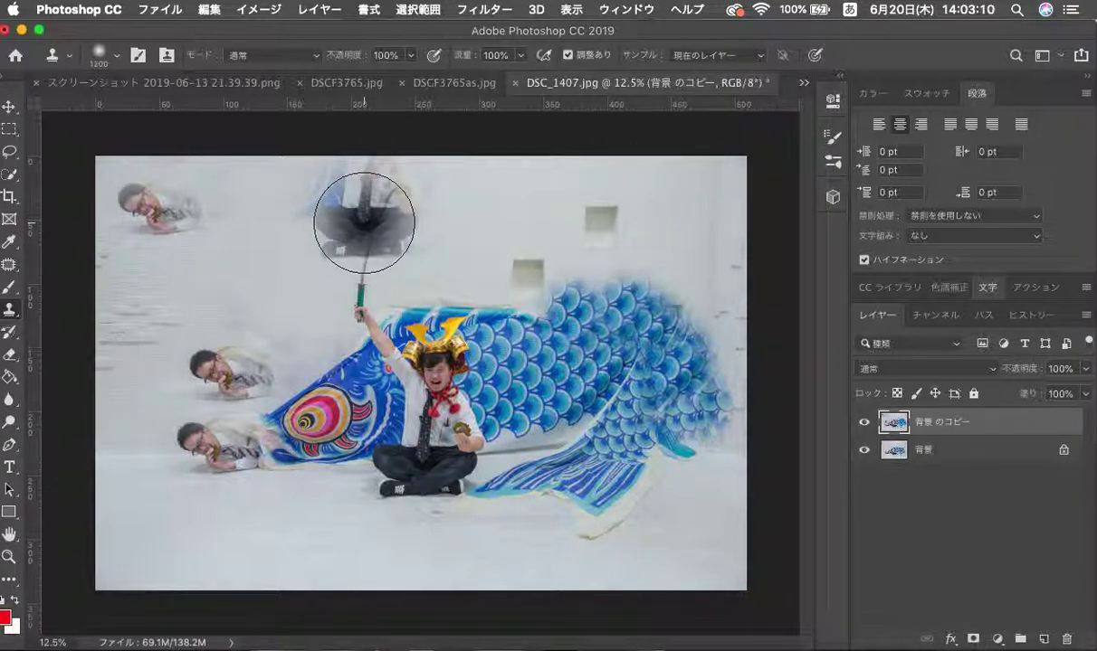
{"action": "key", "text": "ctrl+z"}
{"action": "key", "text": "ctrl+z"}
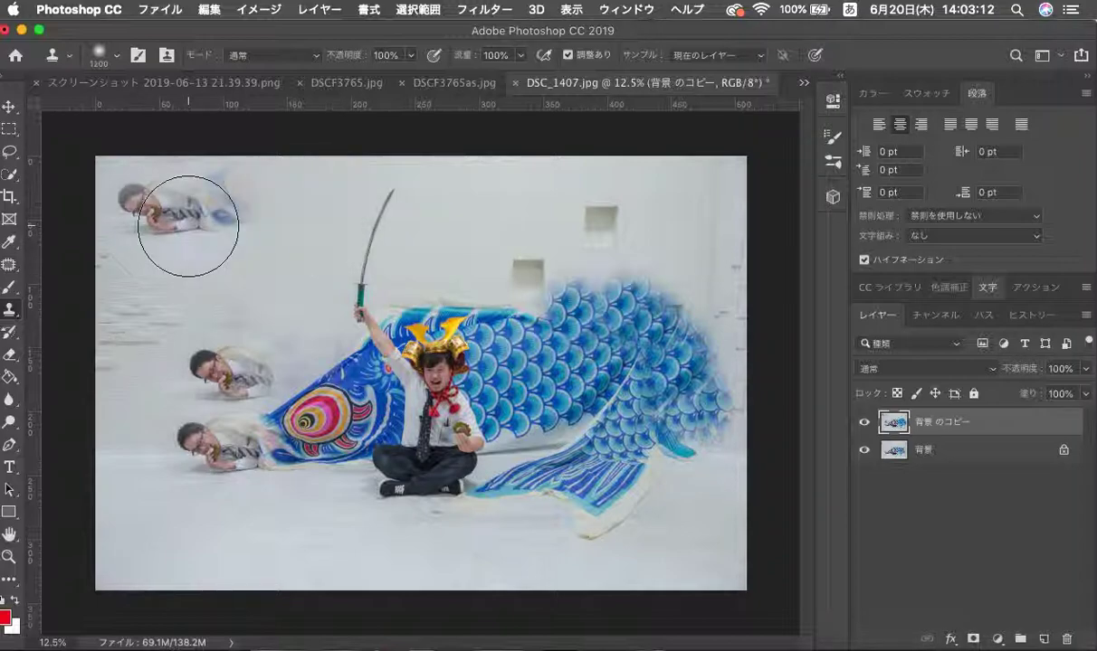
{"action": "key", "text": "ctrl+z"}
{"action": "left_click", "coordinate": [10, 264]}
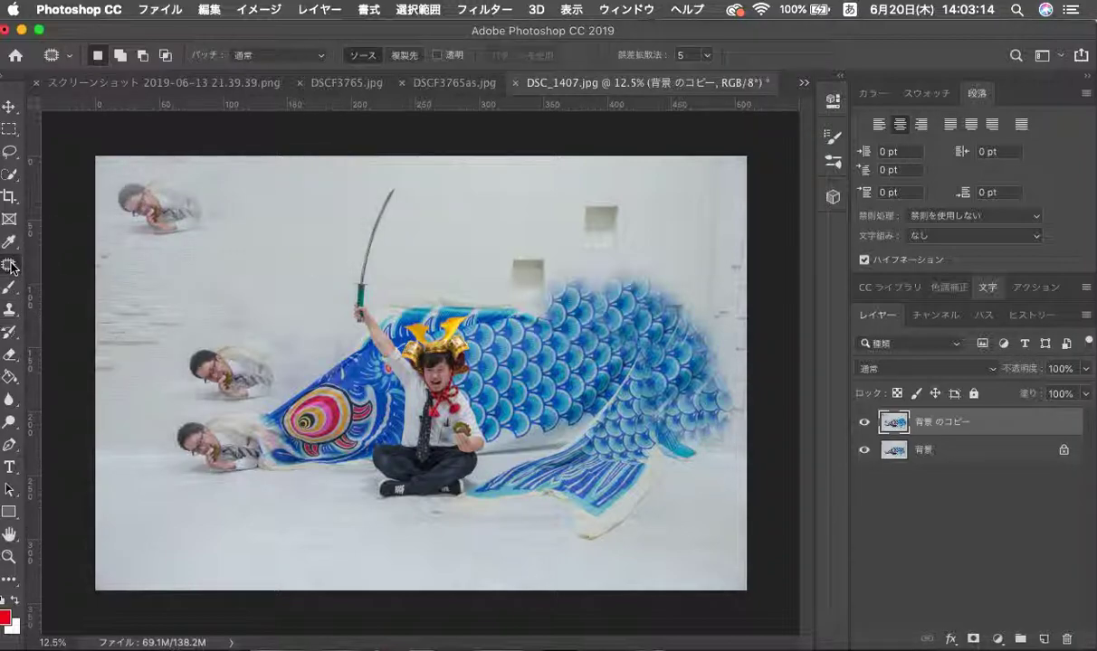
Step: Choose the Patch Tool and lasso the top-right wall niche for patching
{"action": "right_click", "coordinate": [11, 265]}
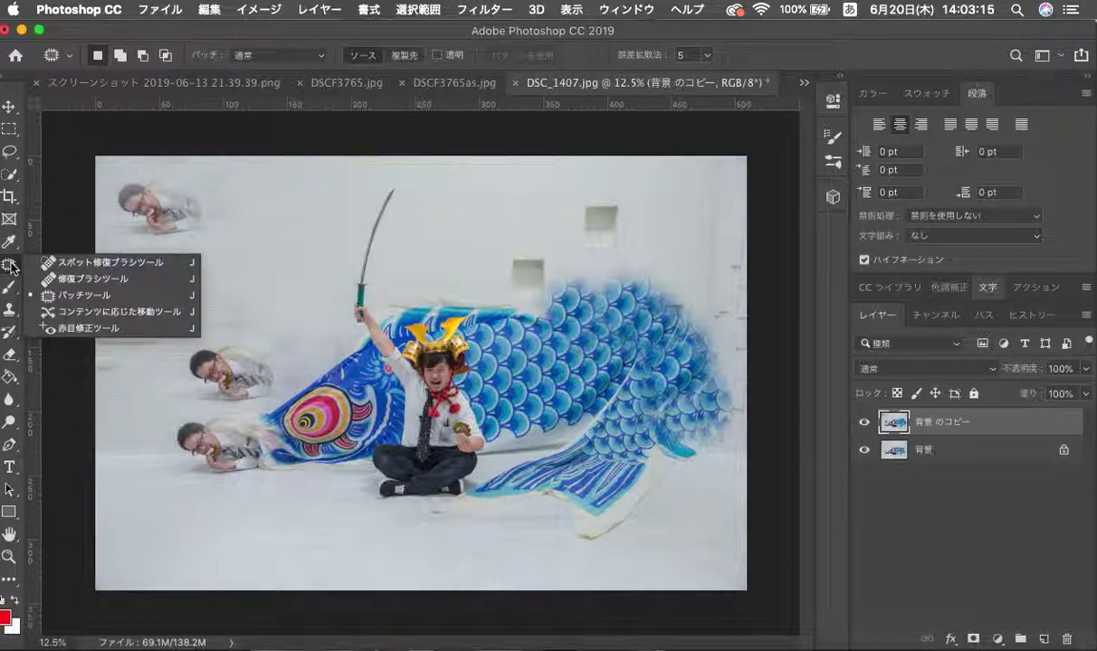
{"action": "left_click", "coordinate": [66, 298]}
{"action": "left_click_drag", "start_coordinate": [612, 261], "coordinate": [527, 217]}
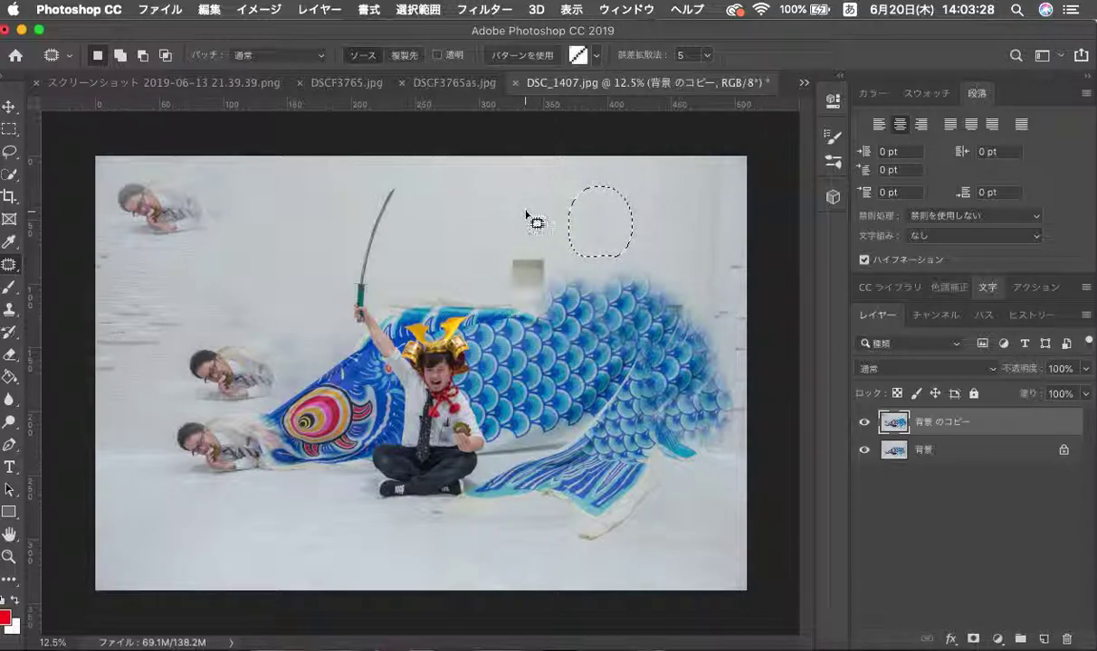
{"action": "key", "text": "super+d"}
{"action": "key", "text": "super+z"}
{"action": "key", "text": "super+z"}
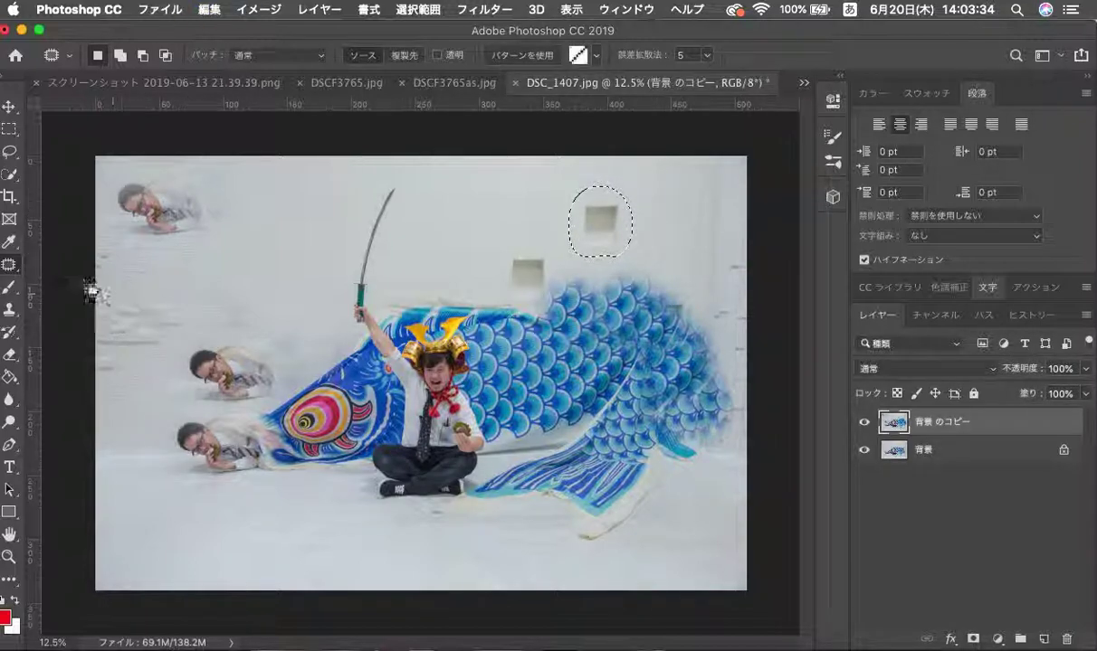
{"action": "right_click", "coordinate": [11, 266]}
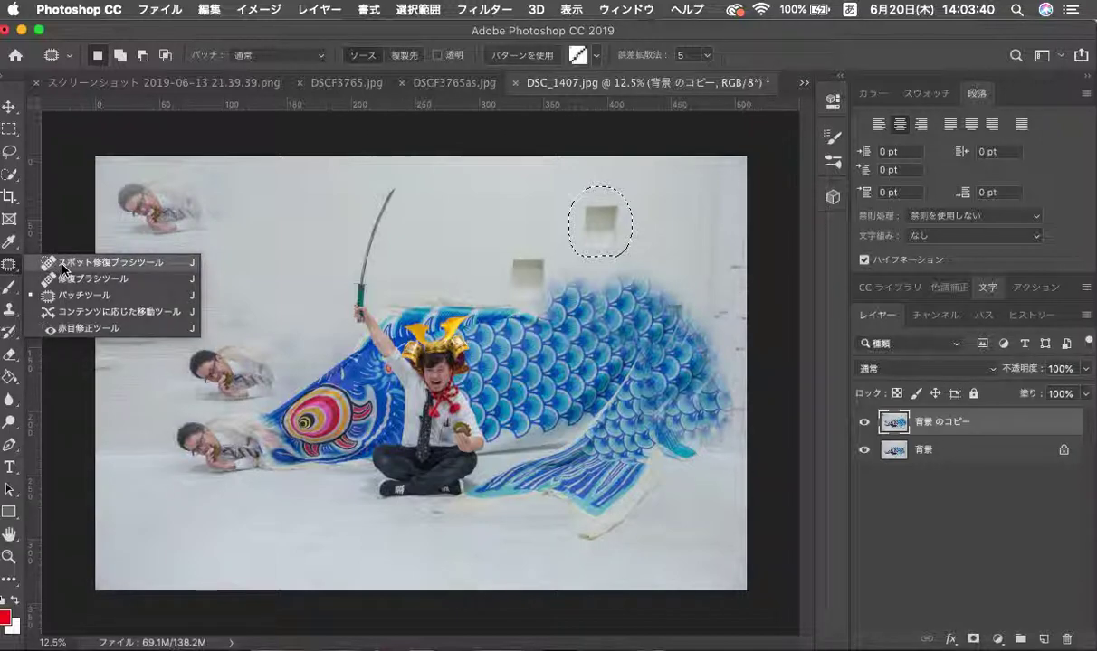
{"action": "left_click", "coordinate": [62, 265]}
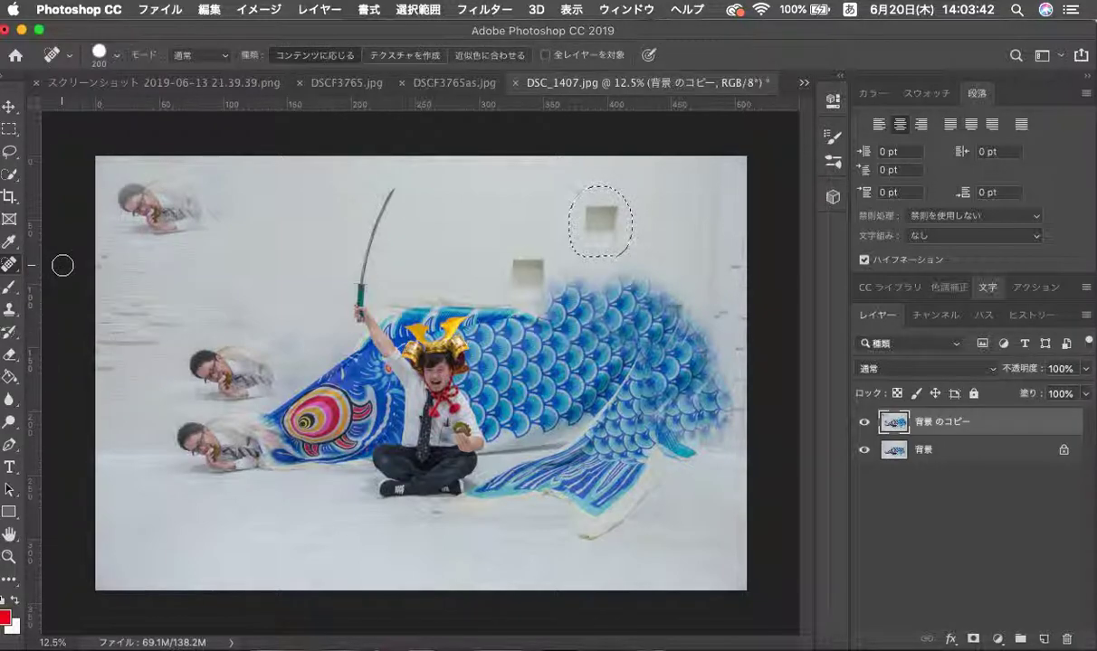
{"action": "key", "text": "super+d"}
{"action": "mouse_move", "coordinate": [588, 213]}
{"action": "left_mouse_down"}
{"action": "mouse_move", "coordinate": [604, 242]}
{"action": "mouse_move", "coordinate": [575, 190]}
{"action": "left_mouse_up"}
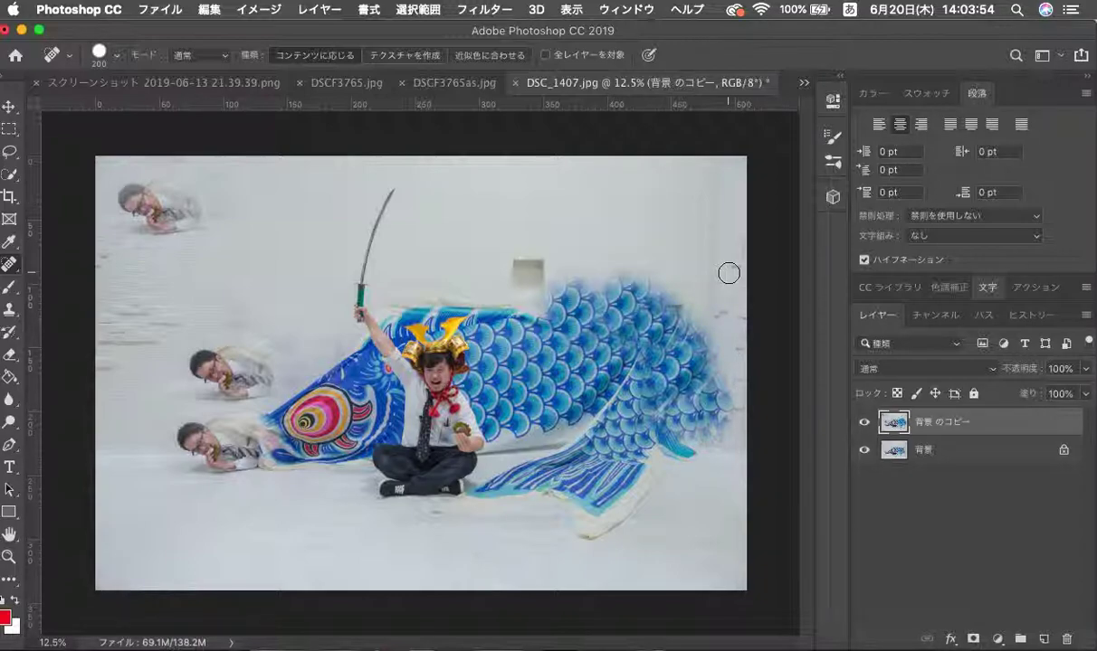
{"action": "key", "text": "super+z"}
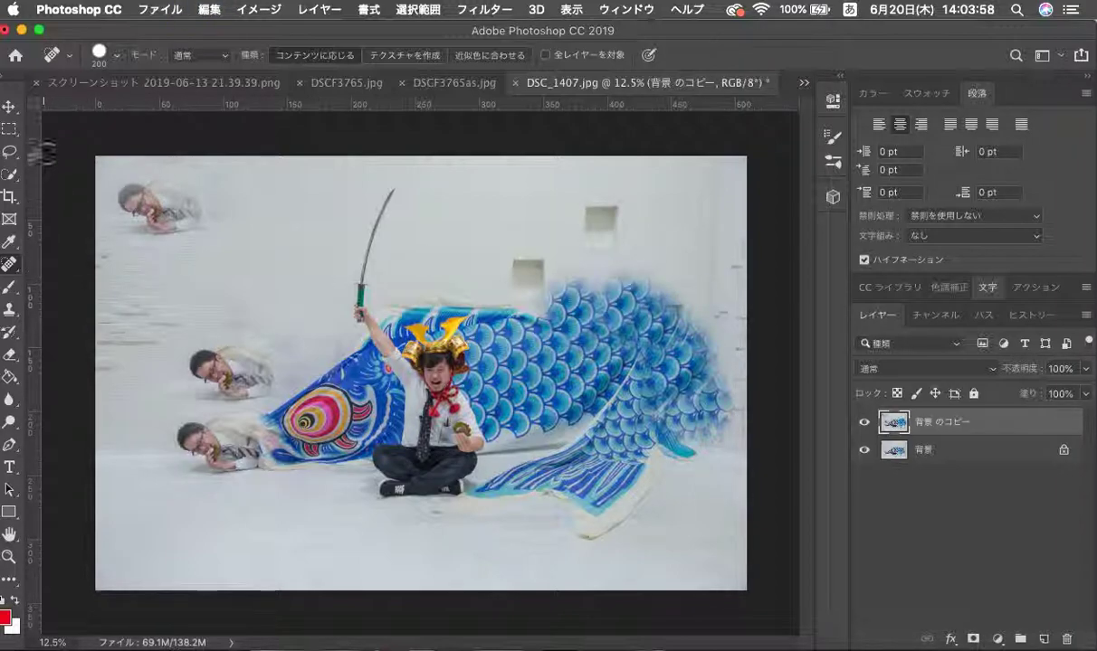
{"action": "left_click", "coordinate": [13, 129]}
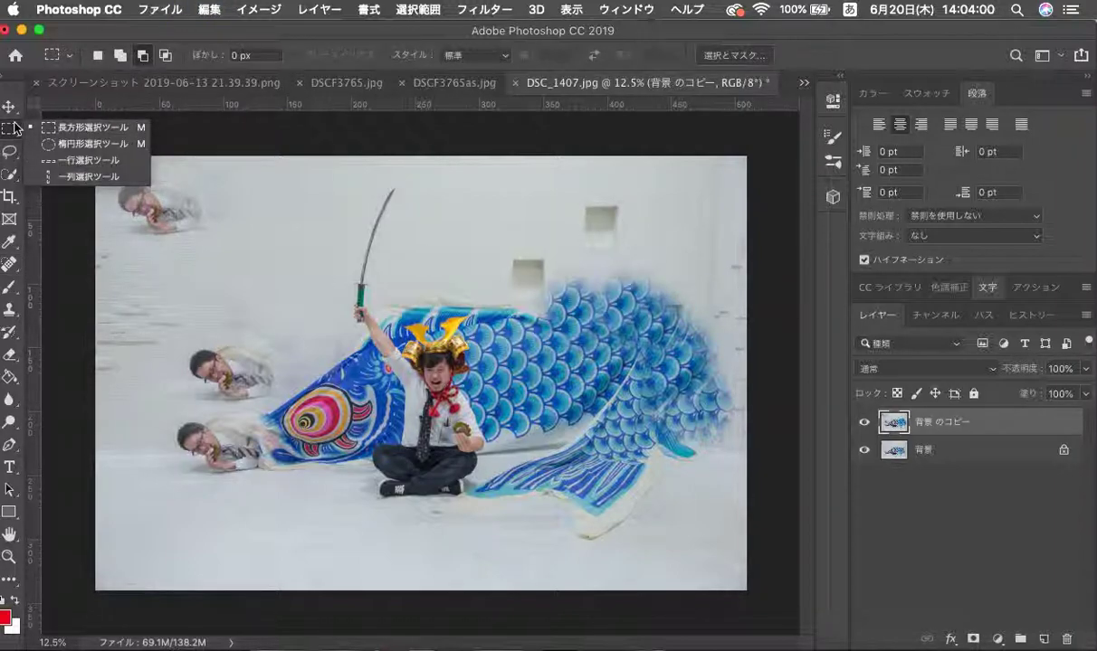
{"action": "left_click", "coordinate": [77, 134]}
{"action": "left_click_drag", "start_coordinate": [574, 193], "coordinate": [629, 262]}
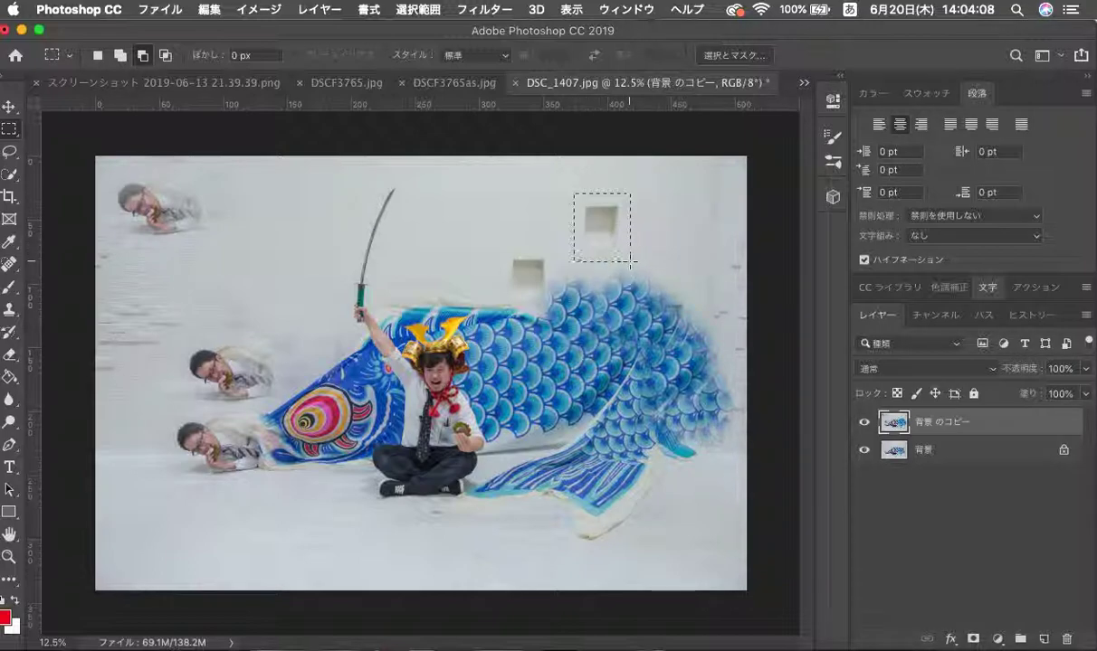
{"action": "left_click", "coordinate": [209, 9]}
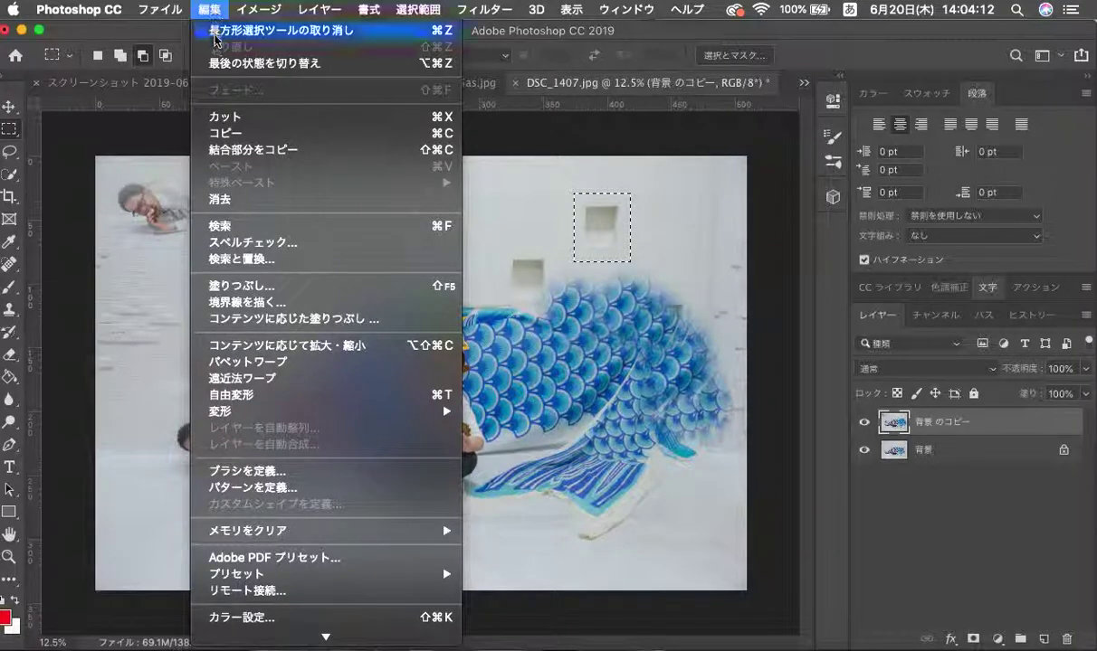
{"action": "left_click", "coordinate": [239, 288]}
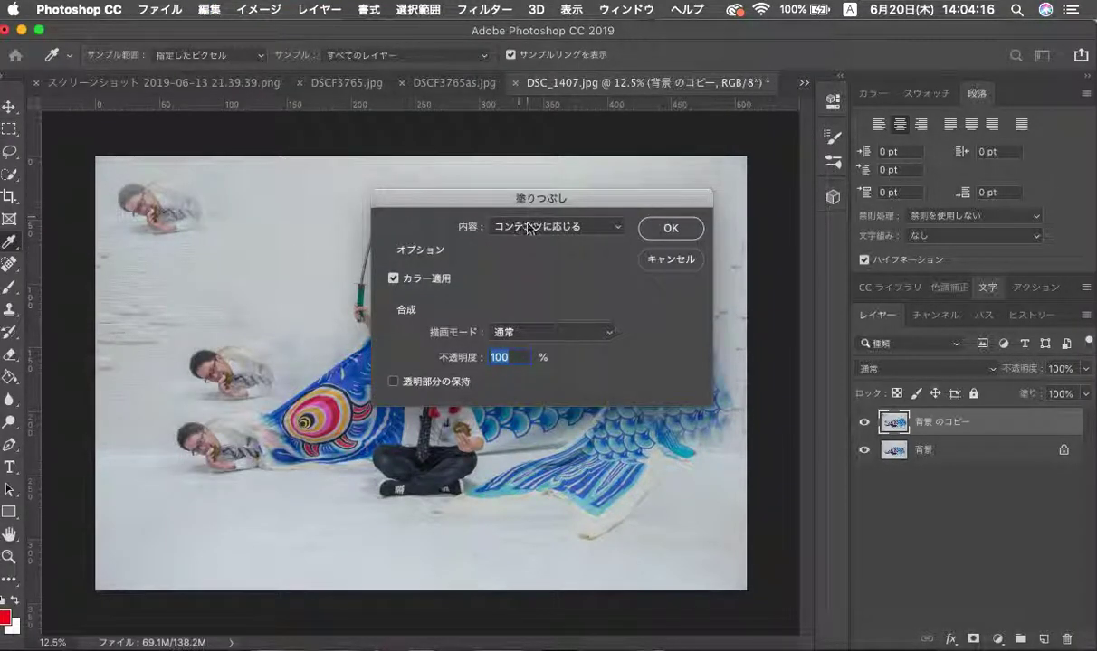
{"action": "left_click", "coordinate": [529, 228]}
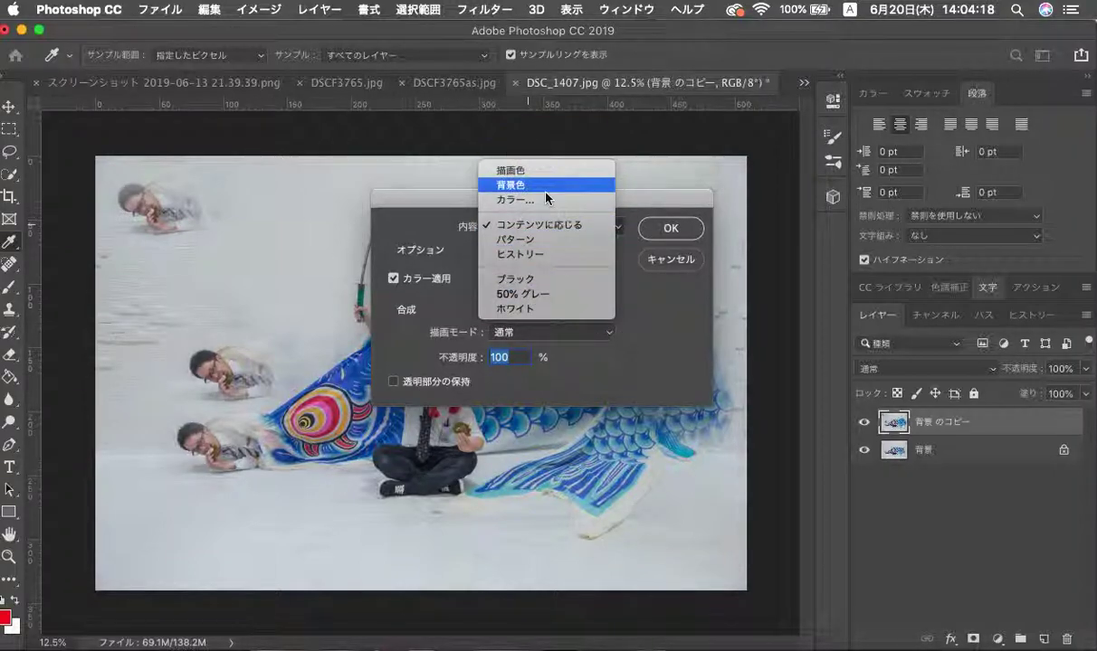
{"action": "left_click", "coordinate": [560, 230]}
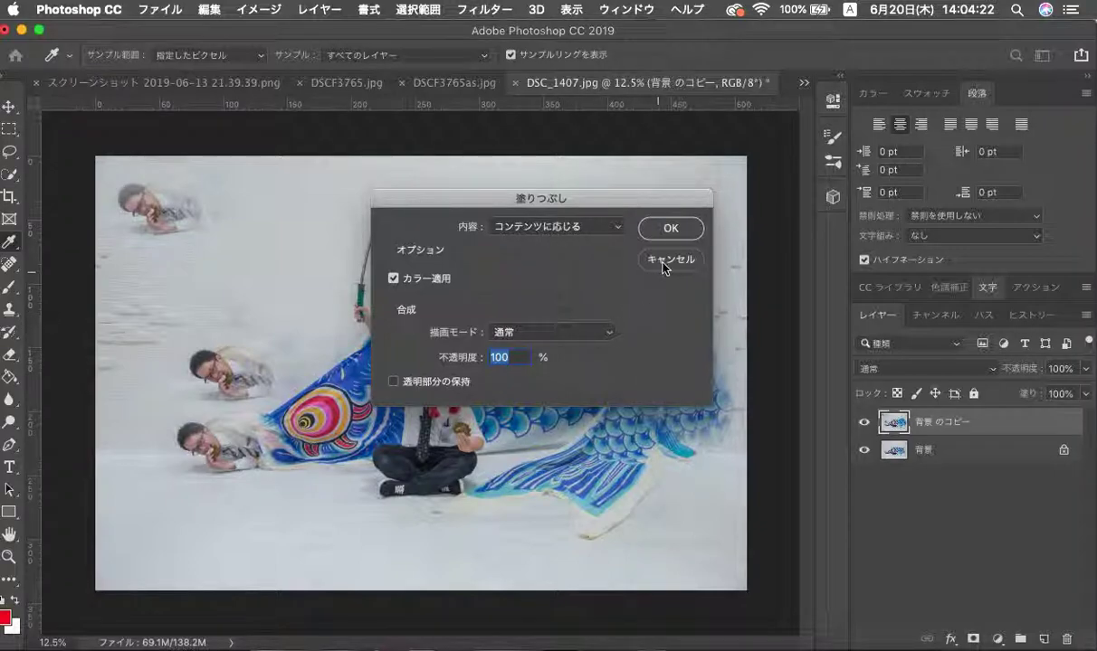
{"action": "left_click", "coordinate": [668, 228]}
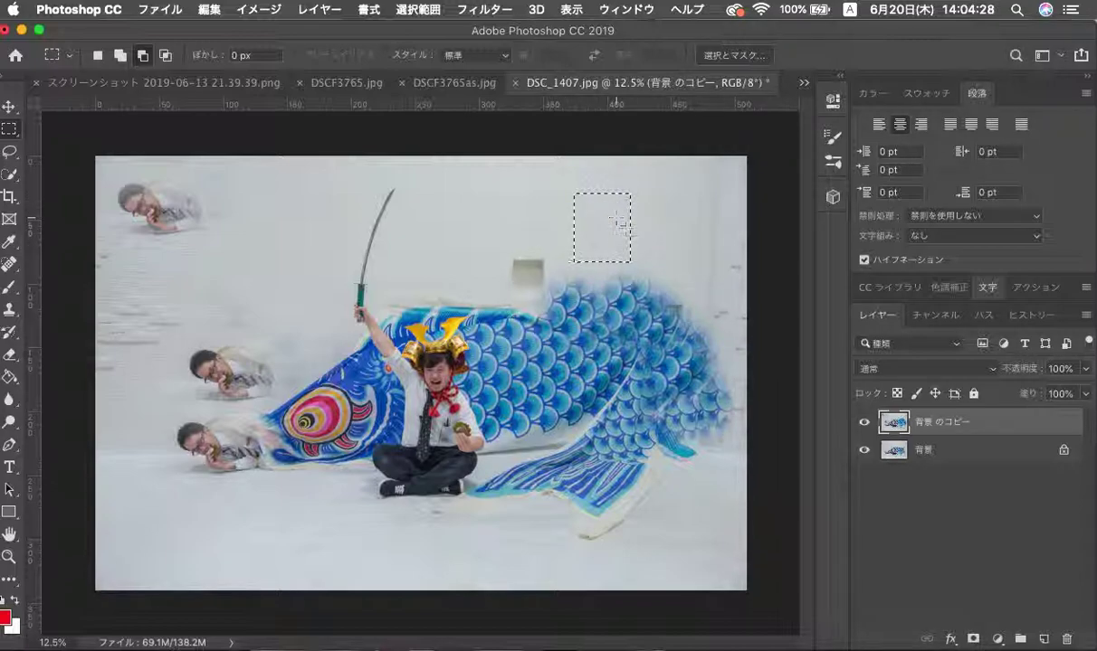
{"action": "left_click", "coordinate": [614, 194]}
{"action": "key", "text": "super+z"}
{"action": "key", "text": "super+z"}
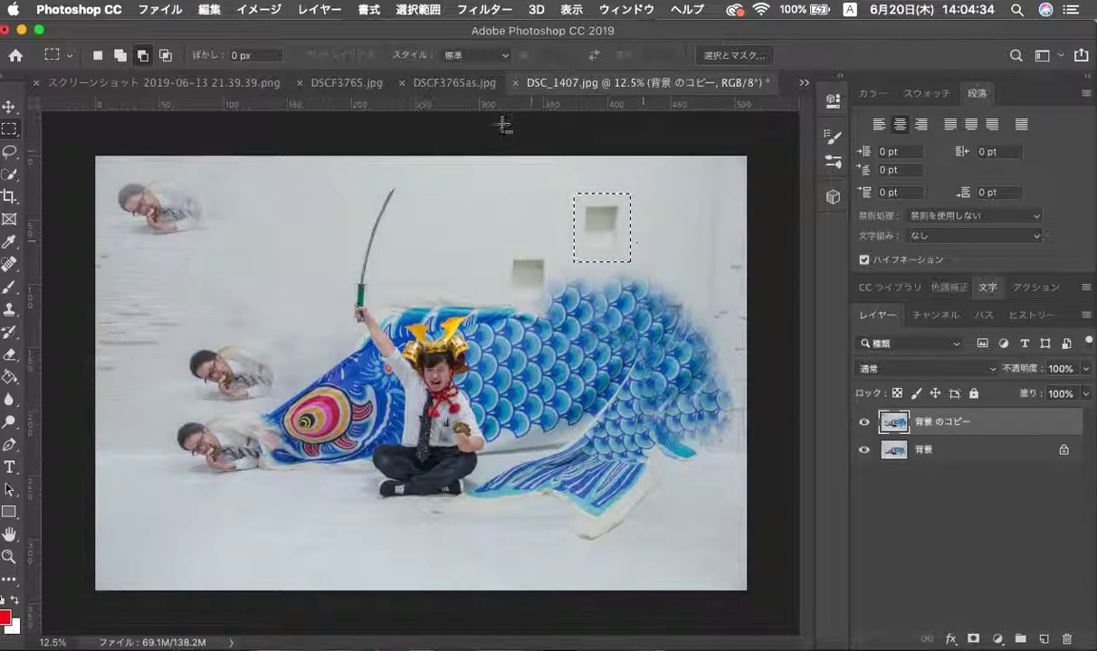
{"action": "left_click", "coordinate": [209, 9]}
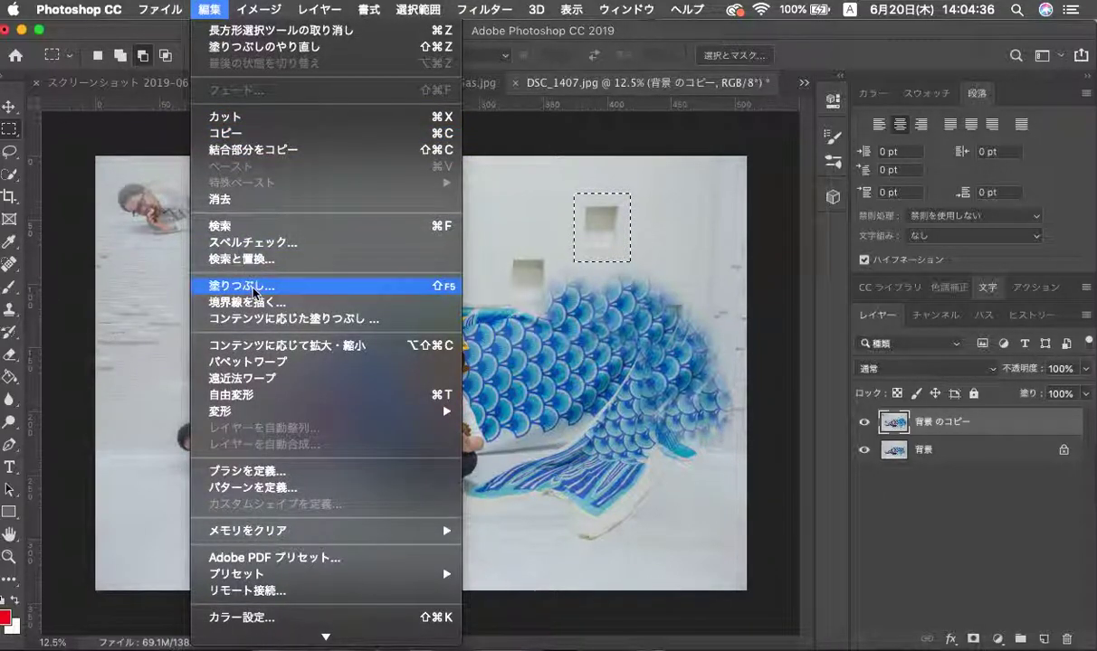
{"action": "left_click", "coordinate": [227, 284]}
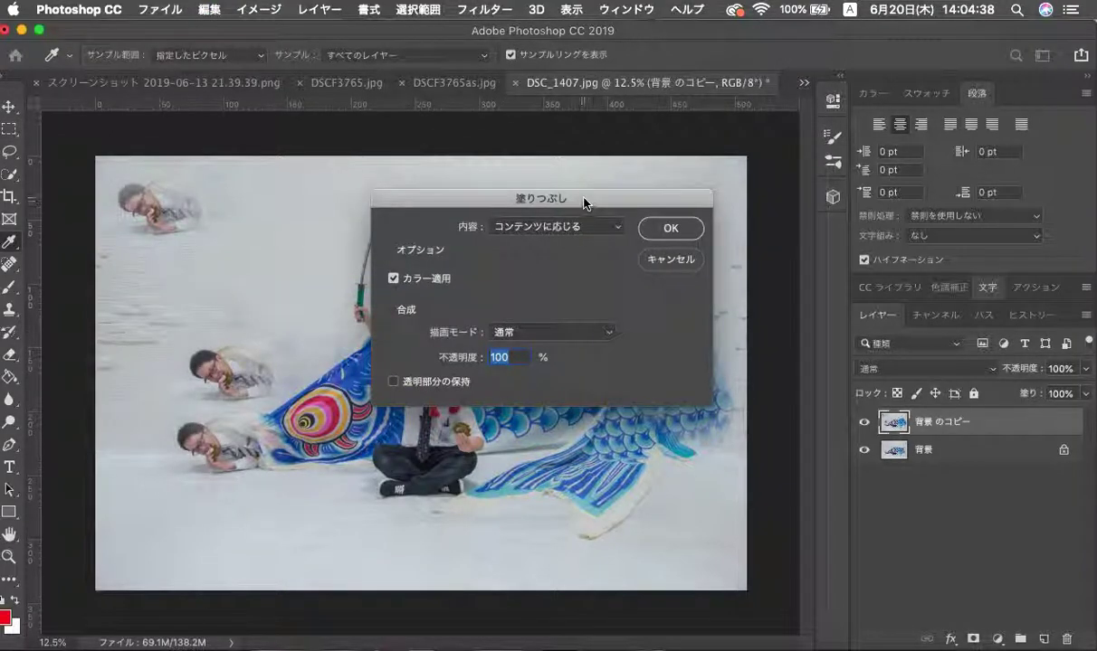
{"action": "left_click_drag", "start_coordinate": [585, 204], "coordinate": [351, 212]}
{"action": "left_click", "coordinate": [349, 235]}
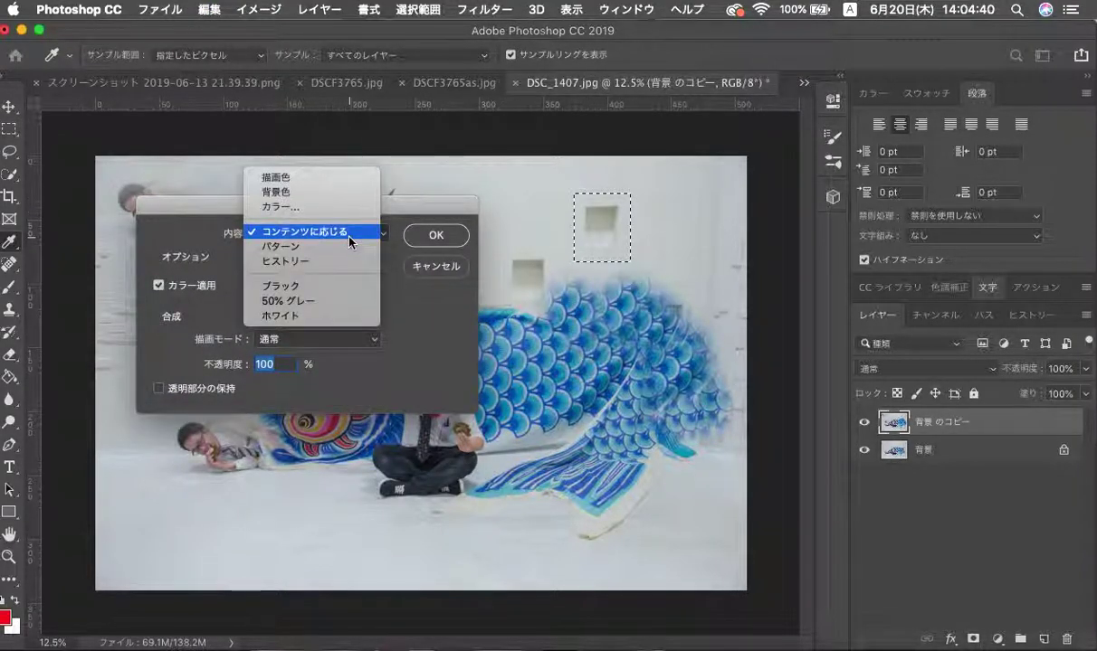
{"action": "left_click", "coordinate": [336, 288]}
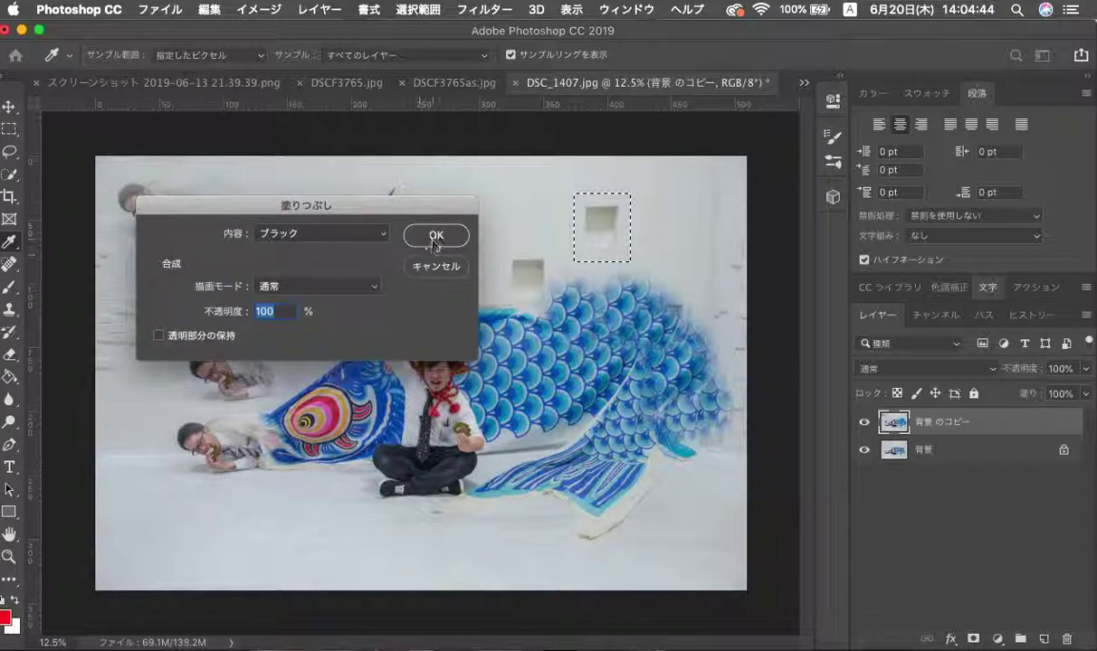
{"action": "left_click", "coordinate": [432, 235]}
{"action": "key", "text": "m"}
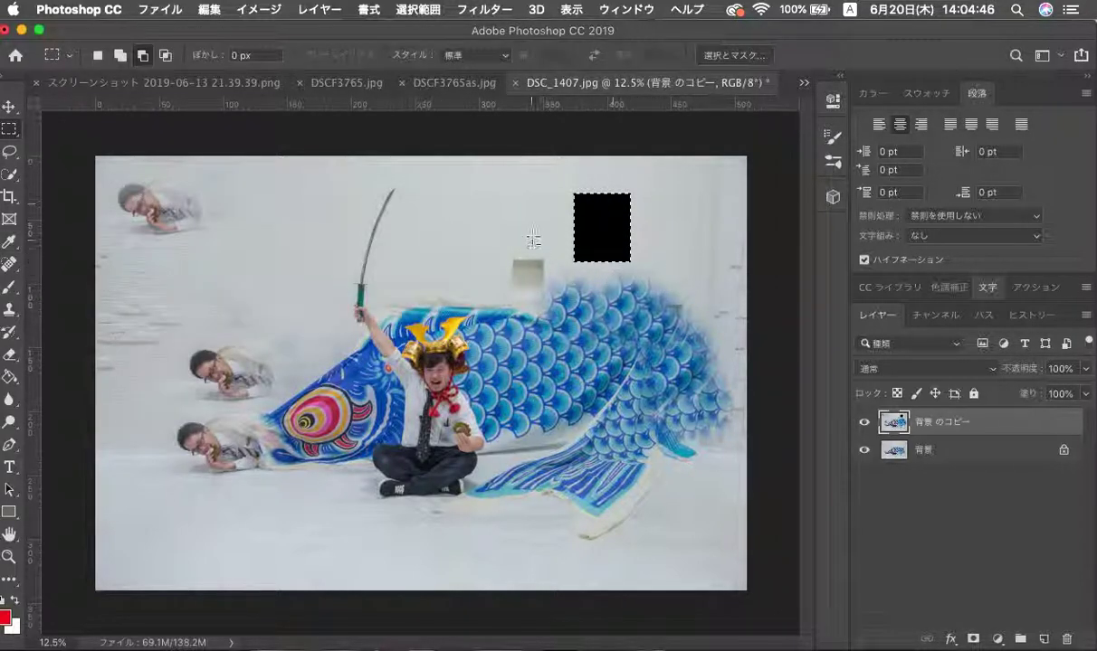
{"action": "key", "text": "ctrl+z"}
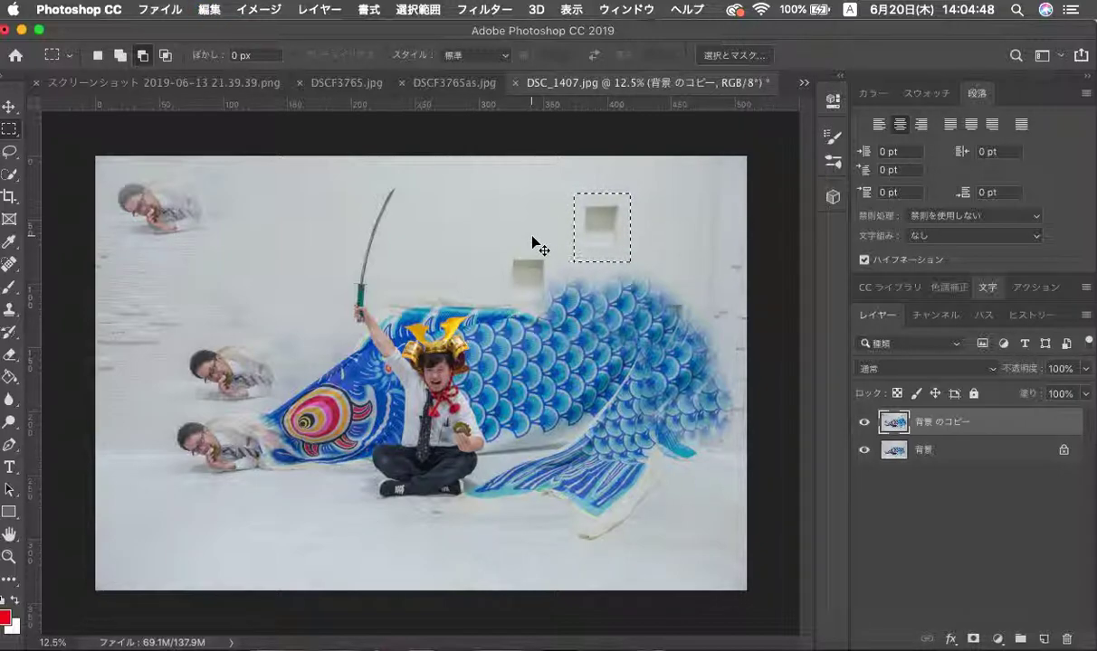
{"action": "key", "text": "ctrl+d"}
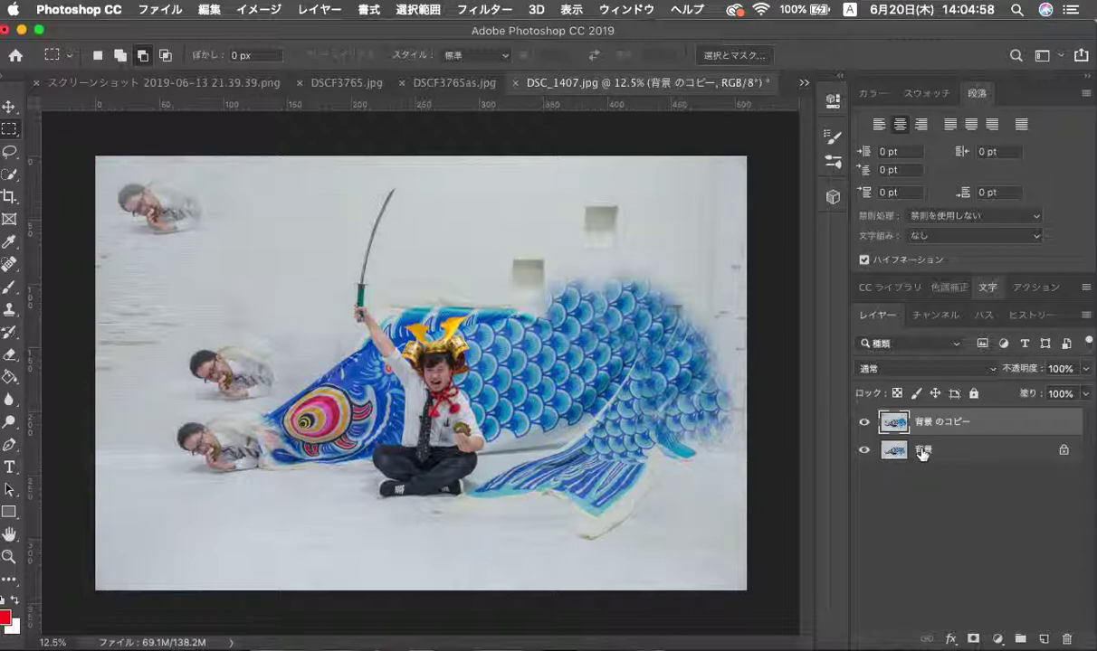
Step: Duplicate 背景 のコピー as 背景 のコピー 2, keeping it visible and hiding 背景 のコピー
{"action": "left_click_drag", "start_coordinate": [893, 422], "coordinate": [1042, 639]}
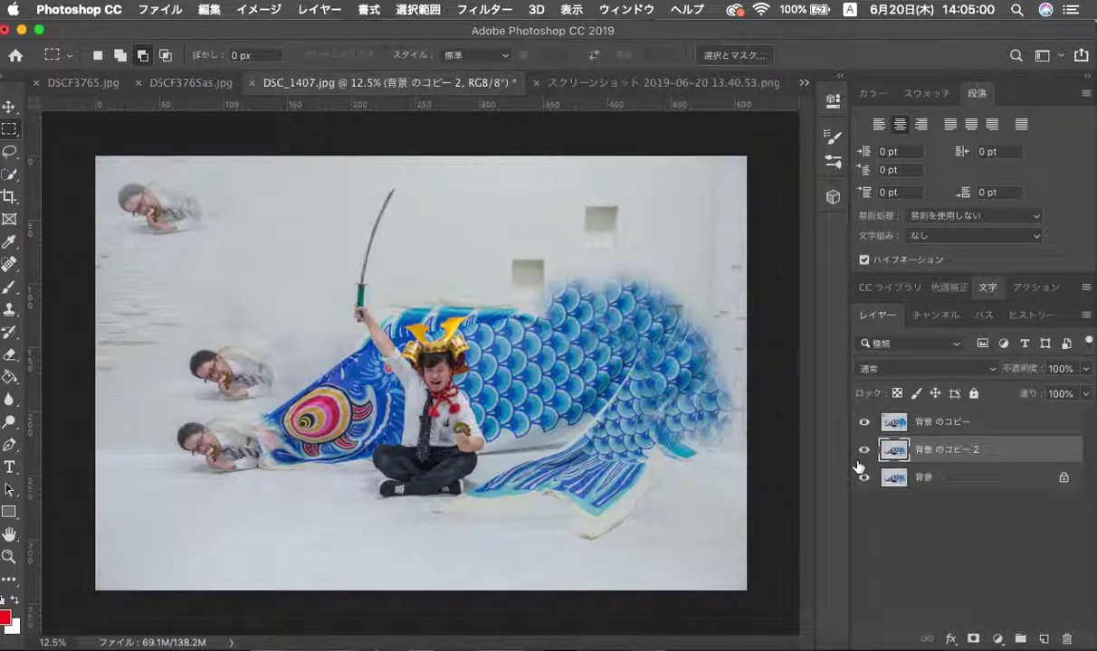
{"action": "left_click", "coordinate": [864, 449]}
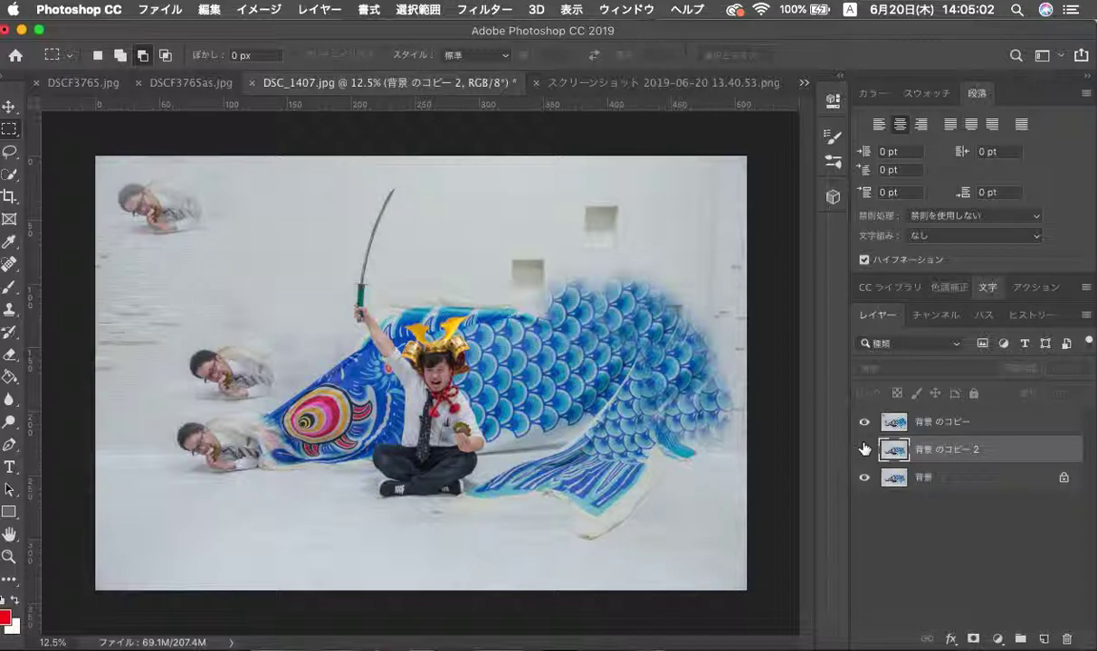
{"action": "left_click", "coordinate": [864, 450]}
{"action": "left_click", "coordinate": [864, 422]}
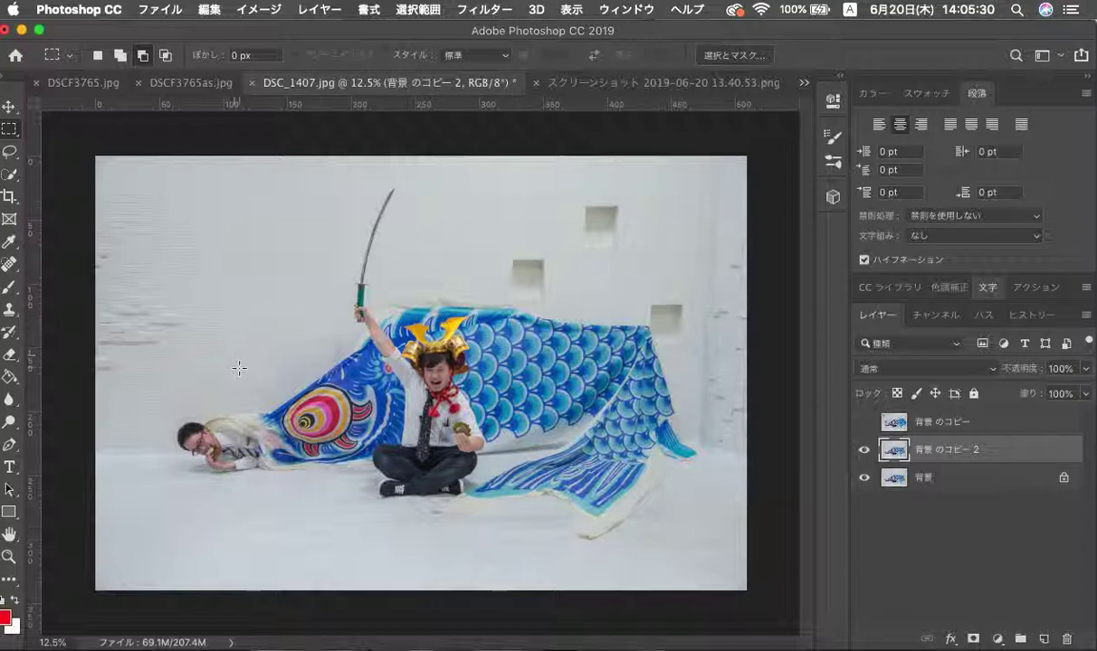
{"action": "left_click", "coordinate": [12, 176]}
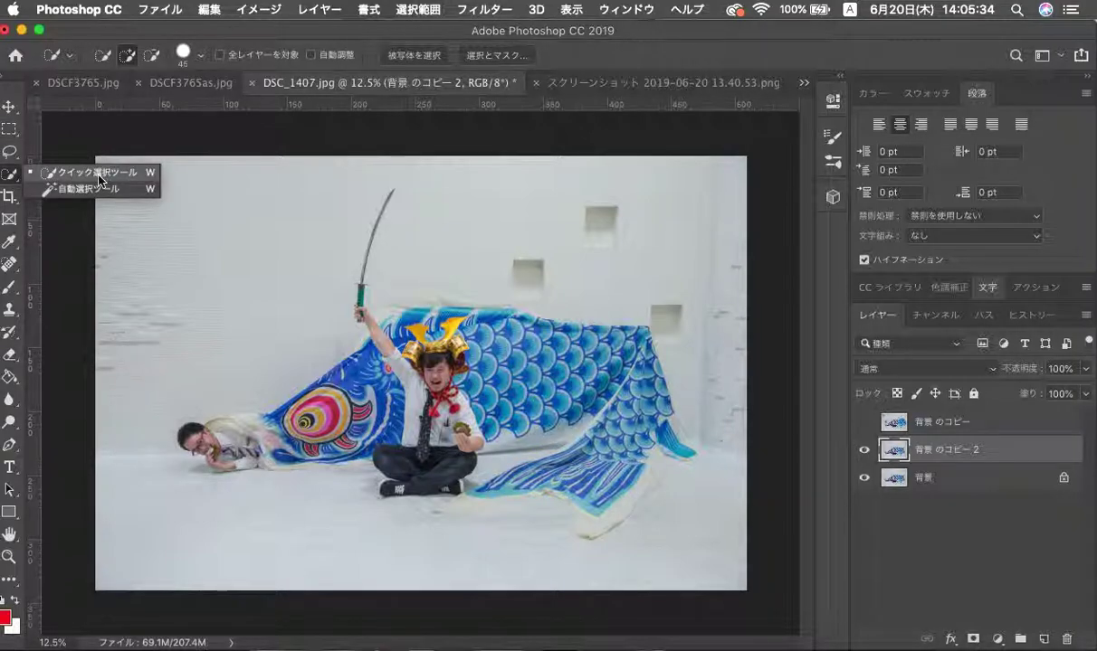
Step: Quick-select the lying man, the sitting boy and the carp's head and body
{"action": "left_click", "coordinate": [99, 177]}
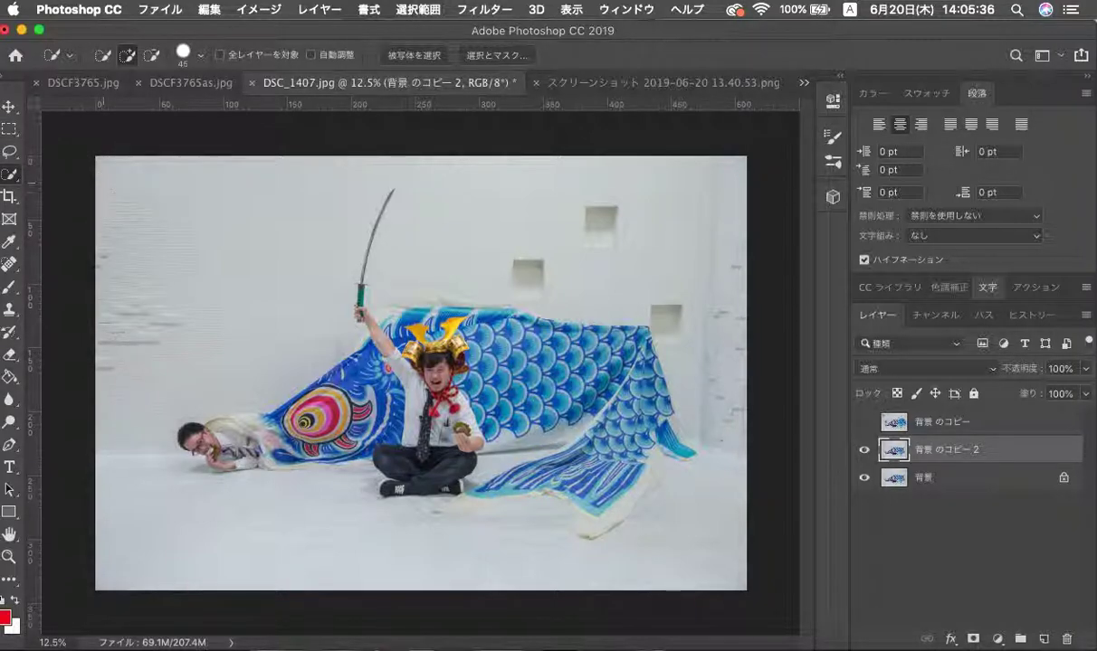
{"action": "mouse_move", "coordinate": [194, 432]}
{"action": "left_mouse_down"}
{"action": "mouse_move", "coordinate": [226, 413]}
{"action": "mouse_move", "coordinate": [280, 453]}
{"action": "mouse_move", "coordinate": [364, 360]}
{"action": "mouse_move", "coordinate": [387, 436]}
{"action": "left_mouse_up"}
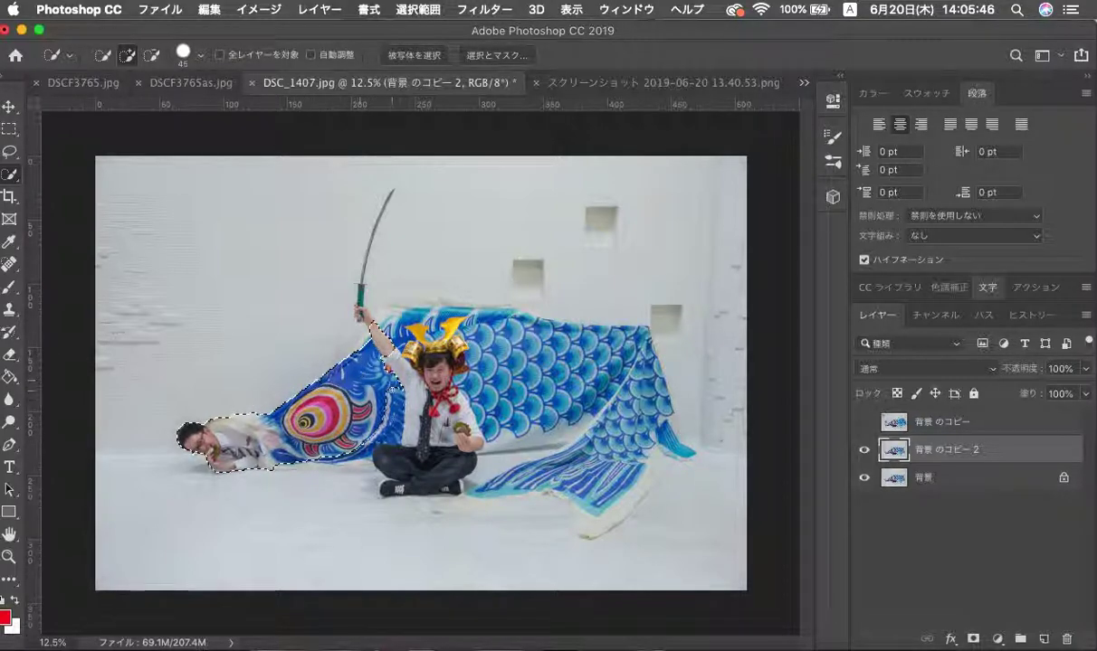
{"action": "left_click_drag", "start_coordinate": [387, 436], "coordinate": [425, 466]}
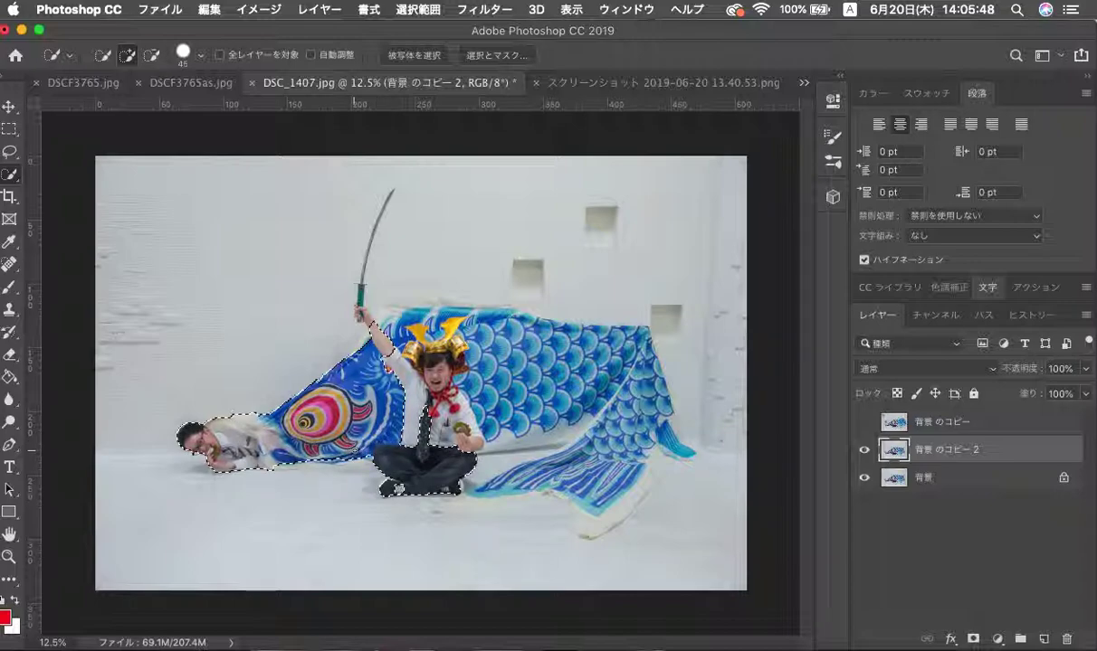
{"action": "left_click_drag", "start_coordinate": [403, 409], "coordinate": [389, 463]}
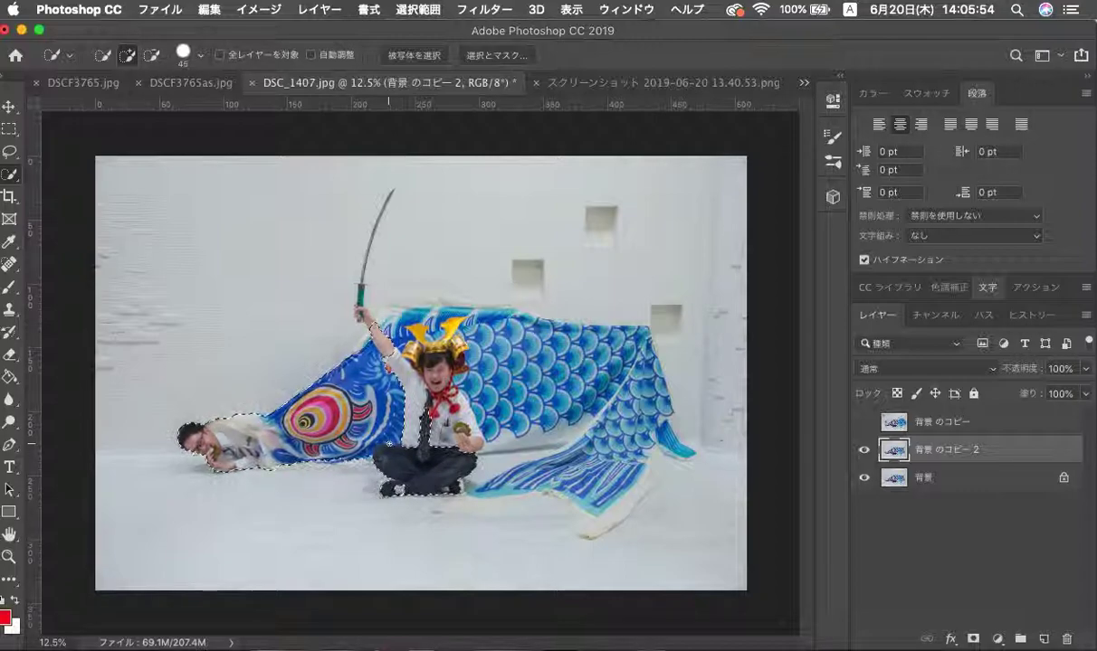
{"action": "left_click", "coordinate": [389, 445]}
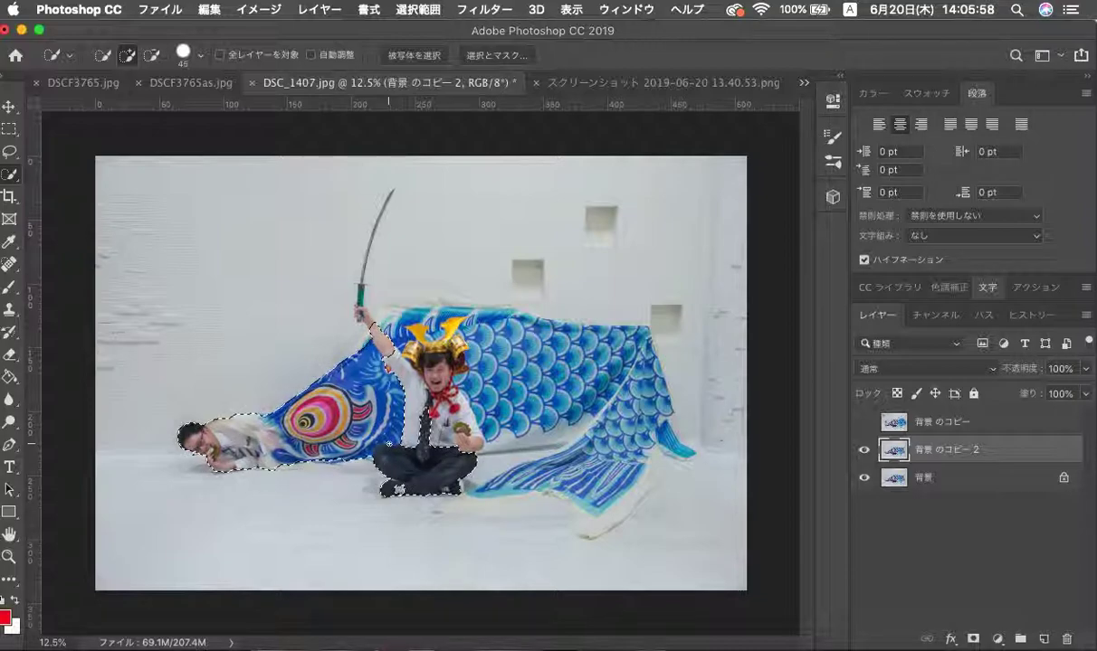
Step: Copy the selection to レイヤー 1 and toggle the background layers to check the cut-out
{"action": "key", "text": "super+j"}
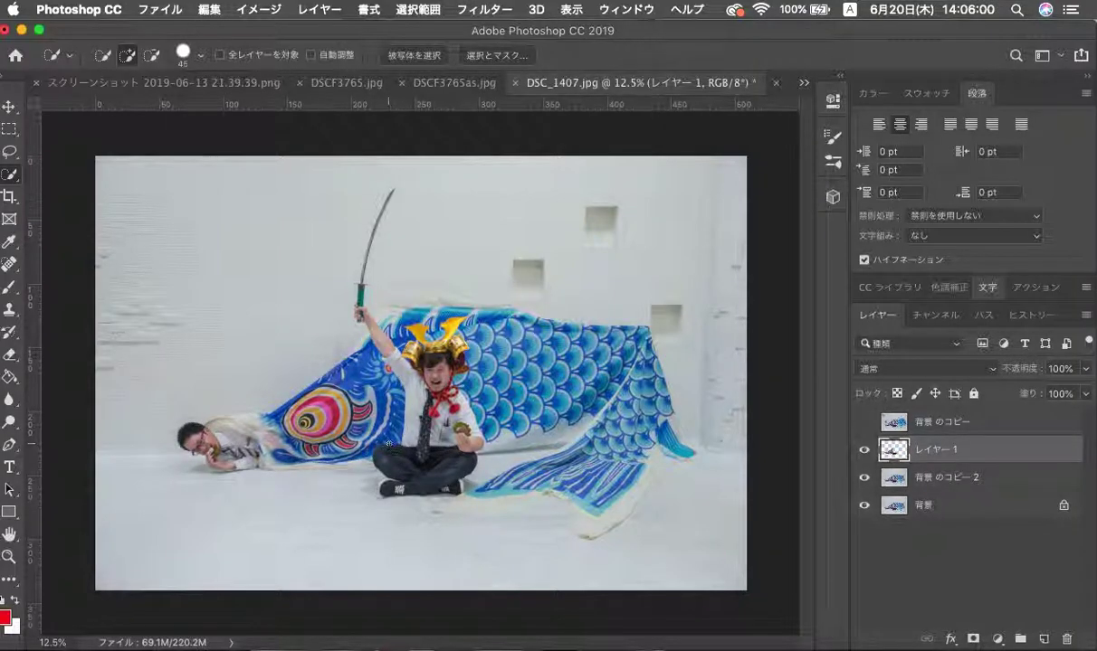
{"action": "left_click", "coordinate": [864, 477]}
{"action": "left_click", "coordinate": [864, 505]}
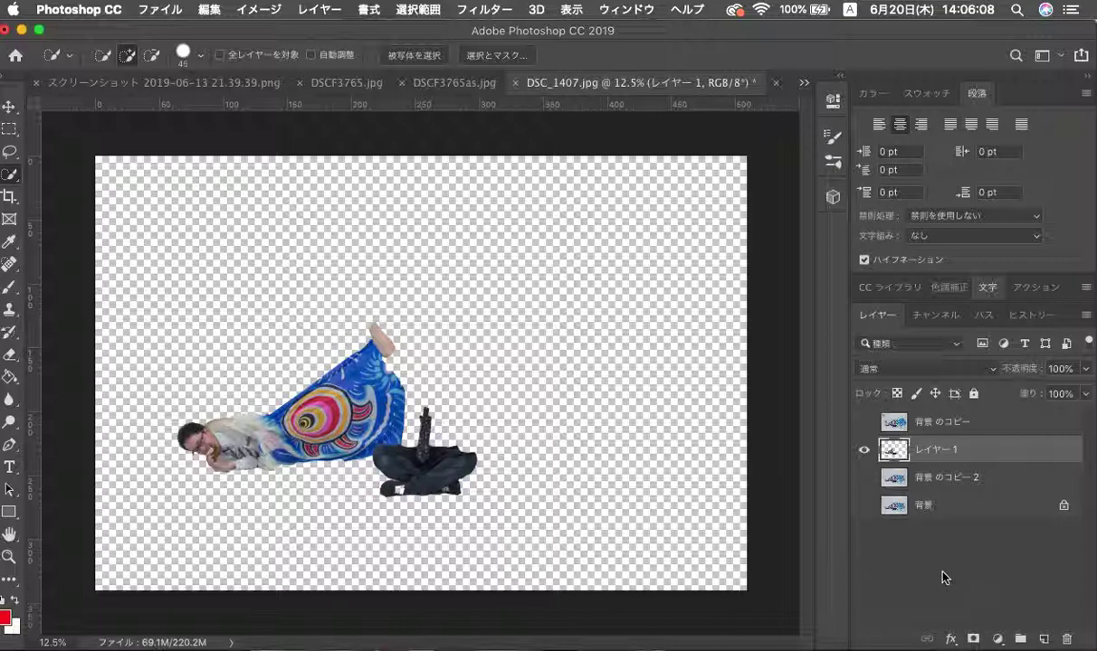
{"action": "left_click", "coordinate": [864, 505]}
{"action": "left_click", "coordinate": [864, 477]}
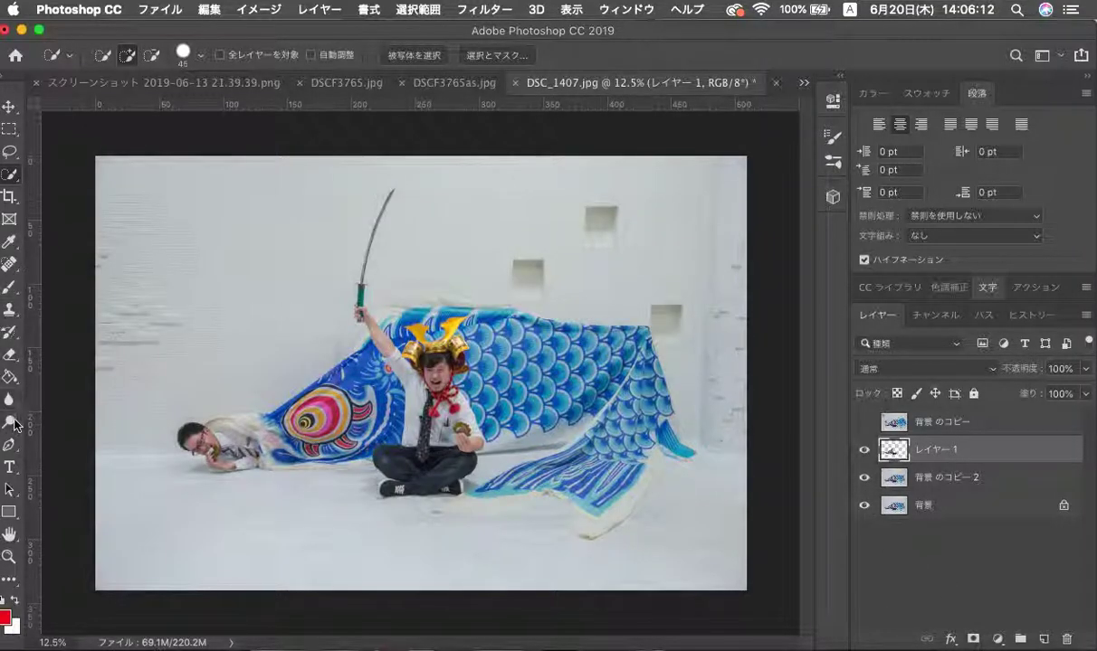
{"action": "left_click", "coordinate": [9, 467]}
Step: Add Lorem Ipsum placeholder text, enlarged about threefold and moved down across the figures
{"action": "left_click", "coordinate": [131, 348]}
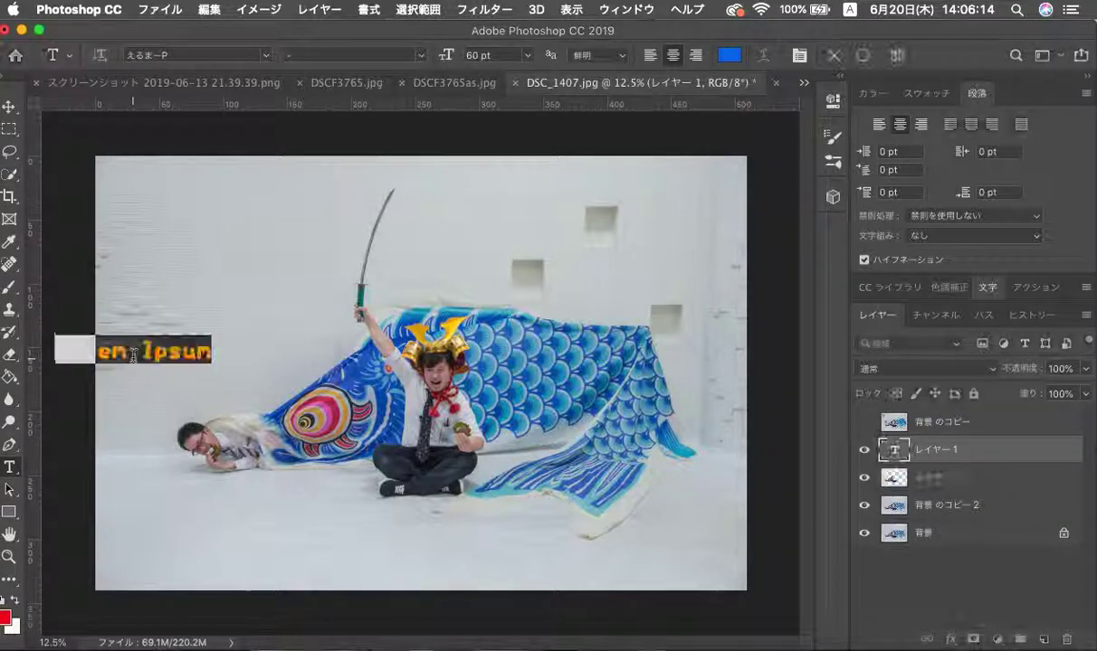
{"action": "left_click", "coordinate": [974, 455]}
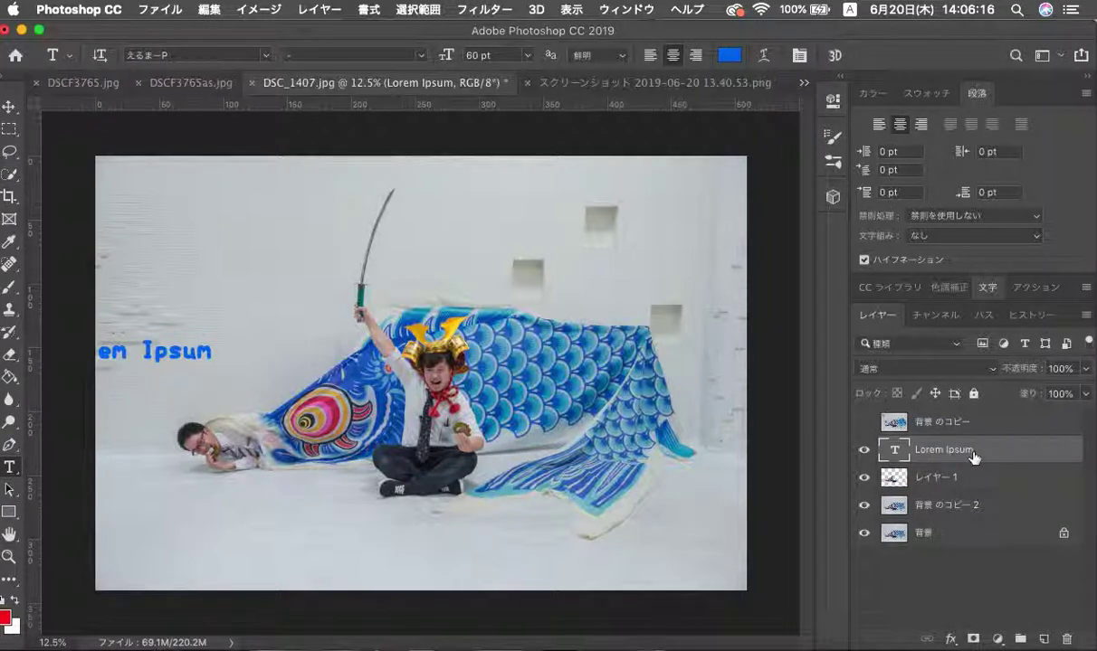
{"action": "key", "text": "ctrl+t"}
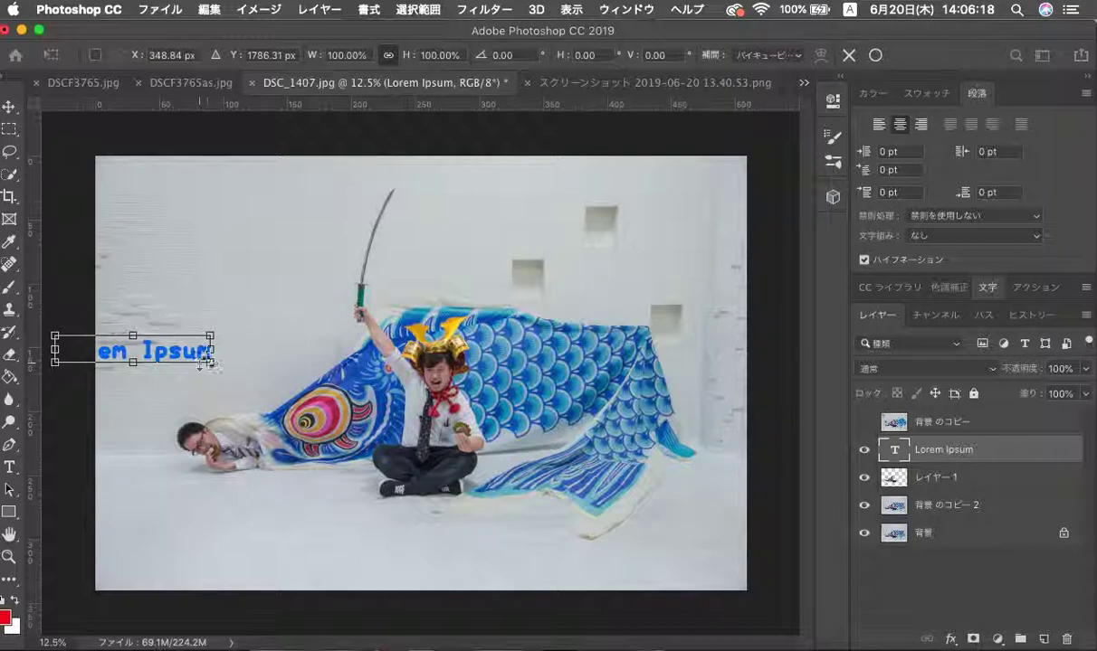
{"action": "left_click_drag", "start_coordinate": [215, 365], "coordinate": [496, 440]}
{"action": "left_click_drag", "start_coordinate": [423, 411], "coordinate": [513, 452]}
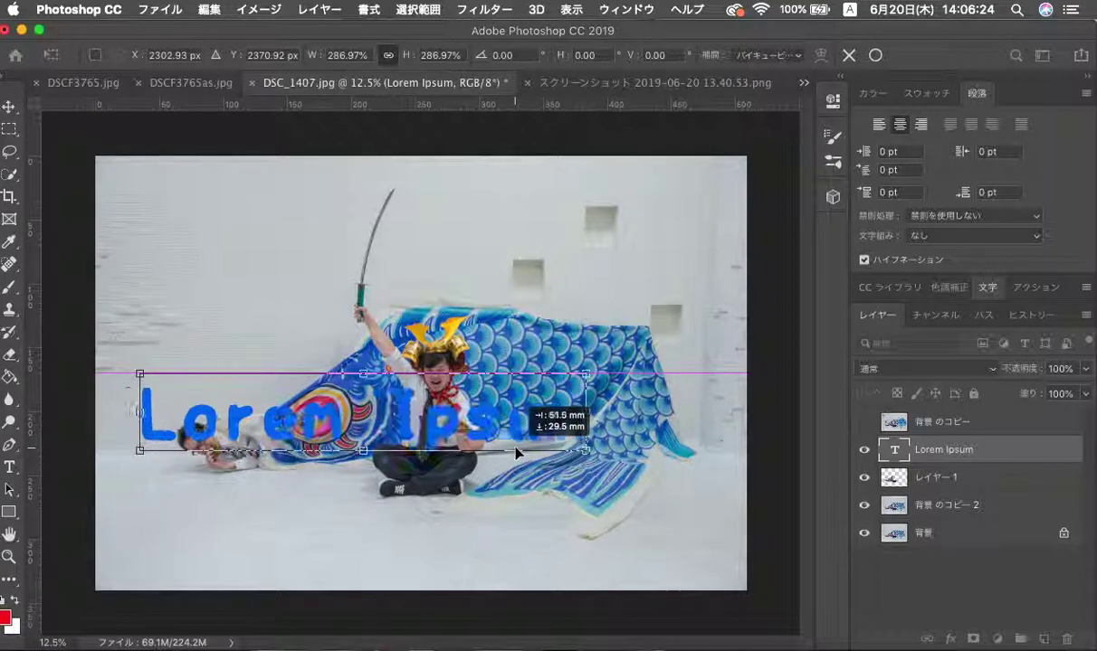
{"action": "key", "text": "Return"}
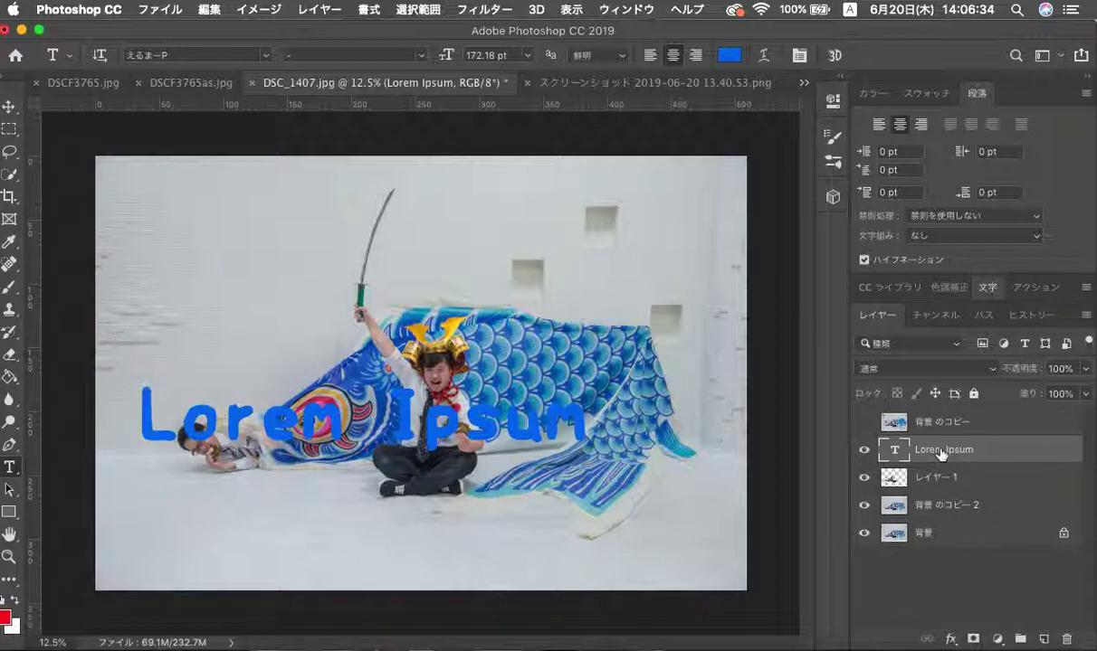
Step: Move the text layer below レイヤー 1 and enlarge the text slightly to 184.24 pt
{"action": "left_click_drag", "start_coordinate": [900, 422], "coordinate": [945, 485]}
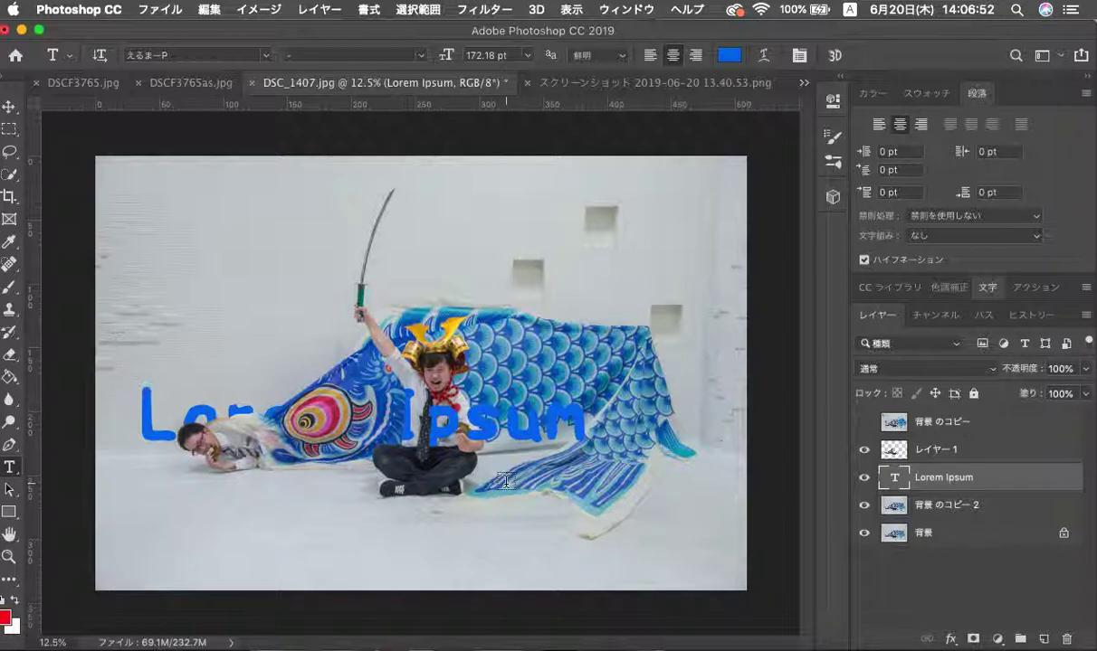
{"action": "key", "text": "super+t"}
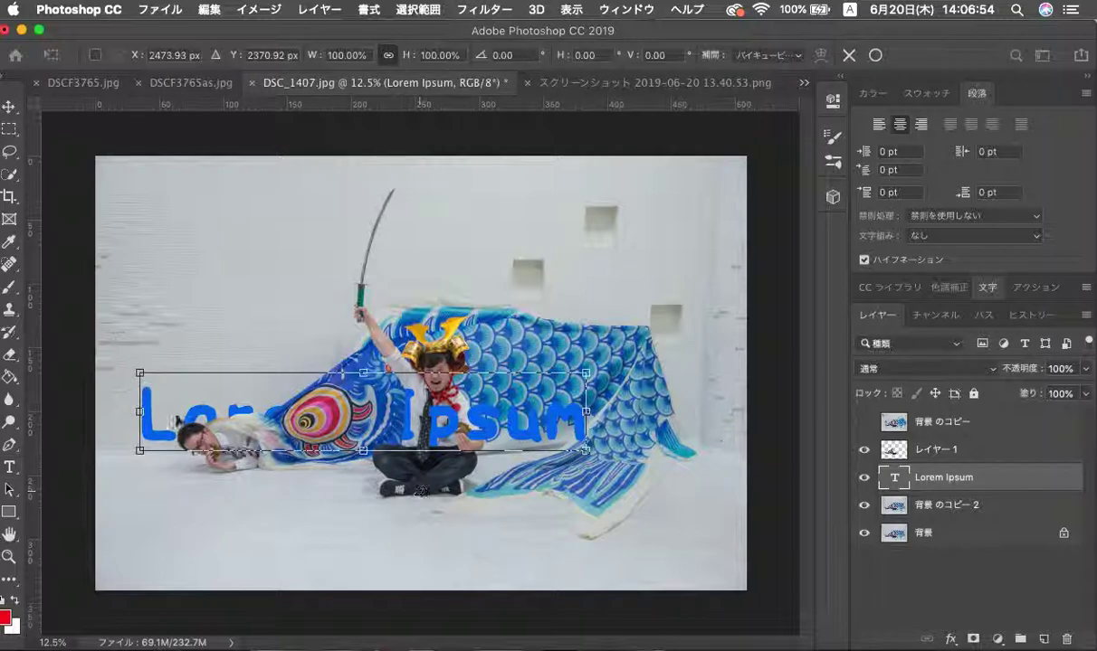
{"action": "left_click_drag", "start_coordinate": [139, 373], "coordinate": [108, 365]}
{"action": "key", "text": "Return"}
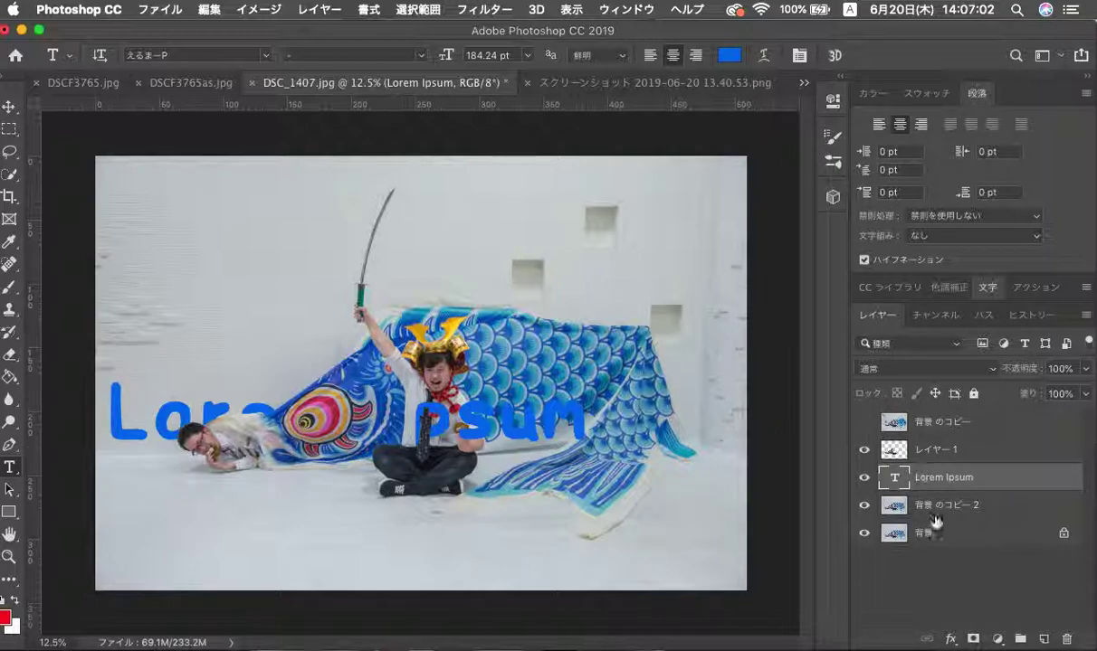
{"action": "left_click", "coordinate": [952, 639]}
{"action": "left_click", "coordinate": [950, 638]}
{"action": "left_click", "coordinate": [950, 638]}
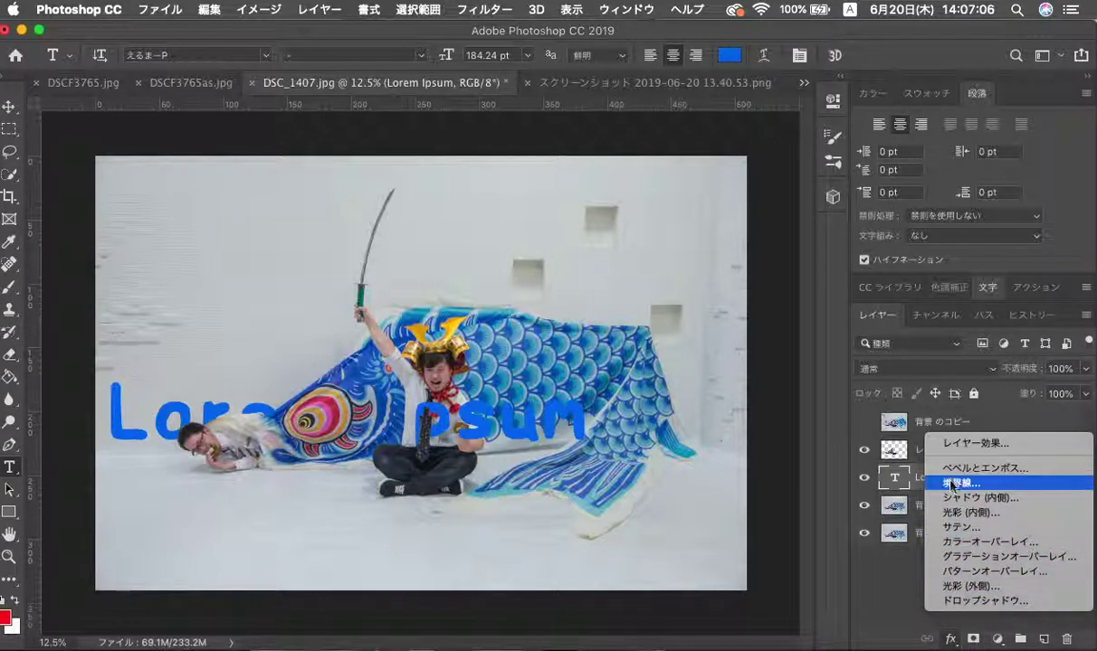
Step: Give the text a 68 px orange stroke positioned Outside
{"action": "left_click", "coordinate": [953, 485]}
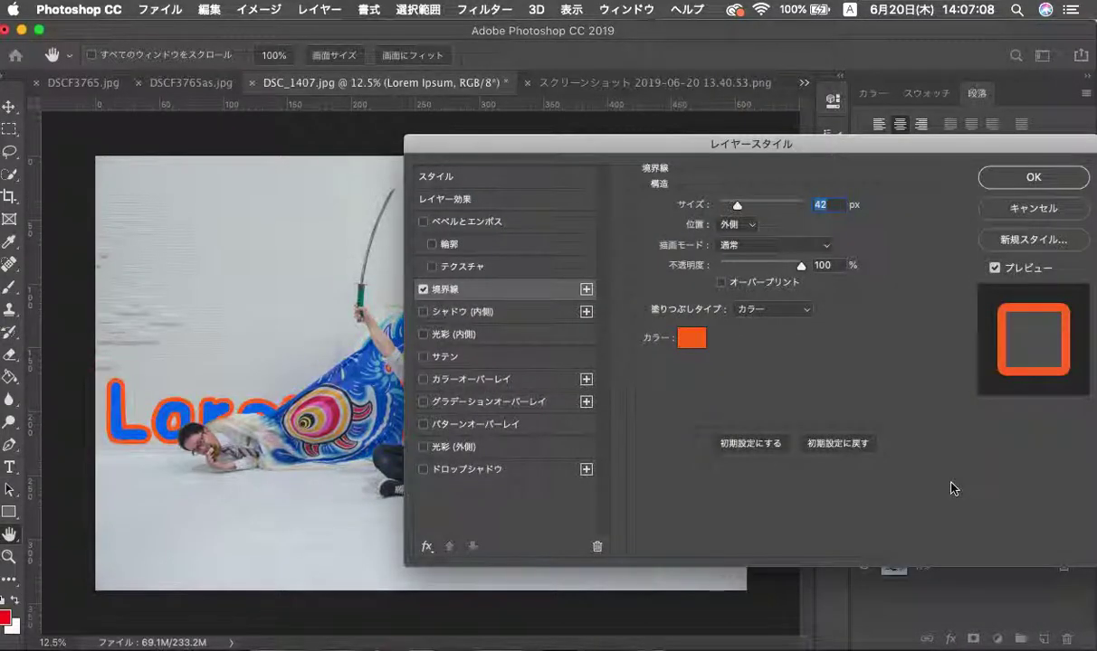
{"action": "left_click_drag", "start_coordinate": [615, 142], "coordinate": [654, 81]}
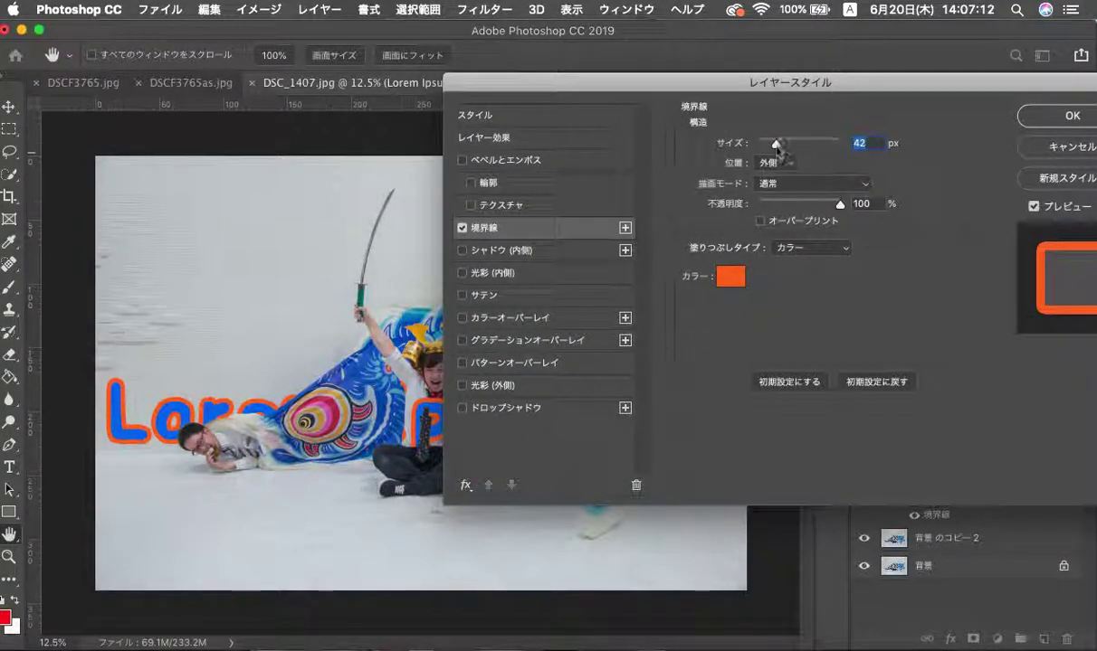
{"action": "mouse_move", "coordinate": [775, 148]}
{"action": "left_mouse_down"}
{"action": "mouse_move", "coordinate": [798, 146]}
{"action": "mouse_move", "coordinate": [766, 146]}
{"action": "mouse_move", "coordinate": [797, 151]}
{"action": "mouse_move", "coordinate": [784, 146]}
{"action": "left_mouse_up"}
{"action": "left_click", "coordinate": [770, 163]}
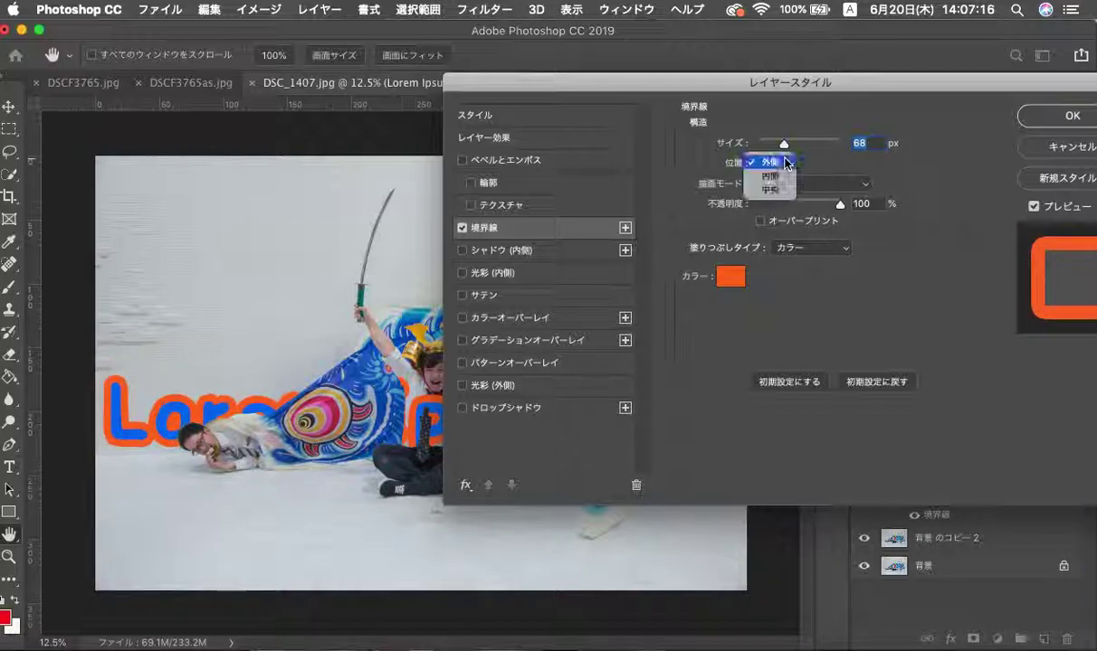
{"action": "left_click", "coordinate": [784, 176]}
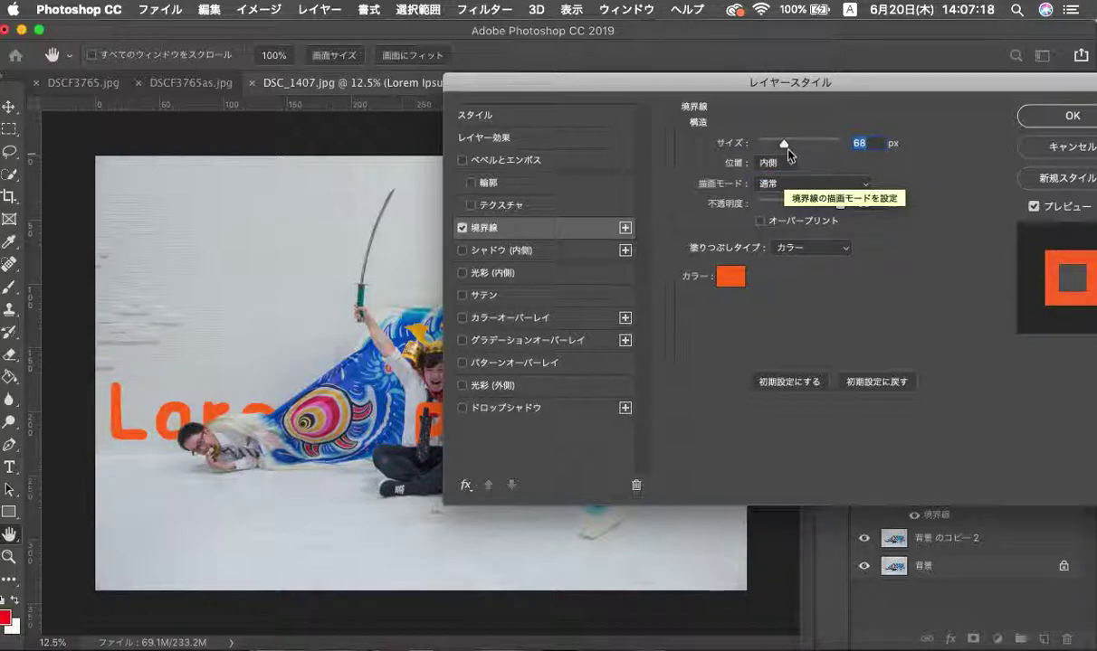
{"action": "left_click", "coordinate": [783, 164]}
{"action": "left_click", "coordinate": [784, 177]}
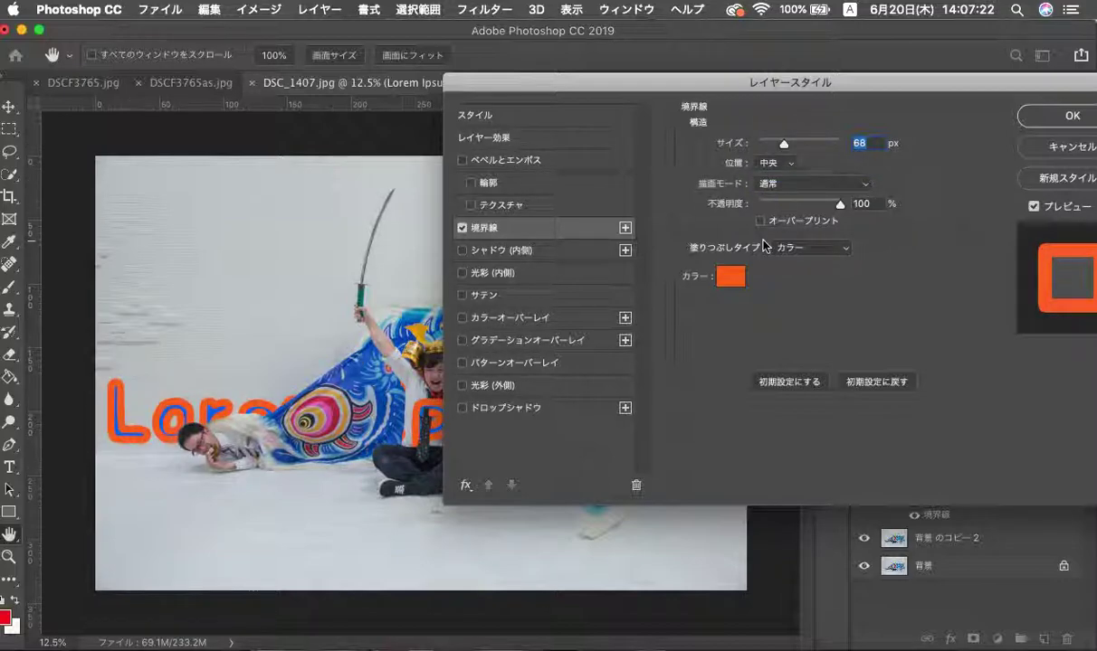
{"action": "left_click", "coordinate": [762, 164]}
{"action": "left_click", "coordinate": [778, 136]}
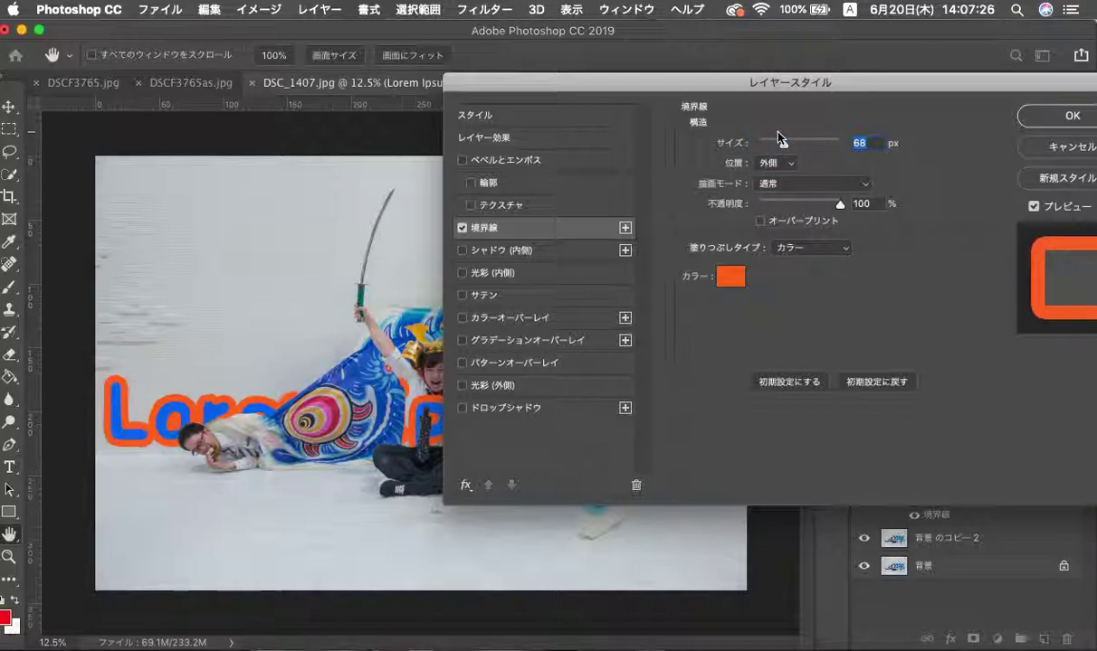
Step: Add Bevel & Emboss with Contour at 0% range and apply the layer effects
{"action": "left_click", "coordinate": [471, 182]}
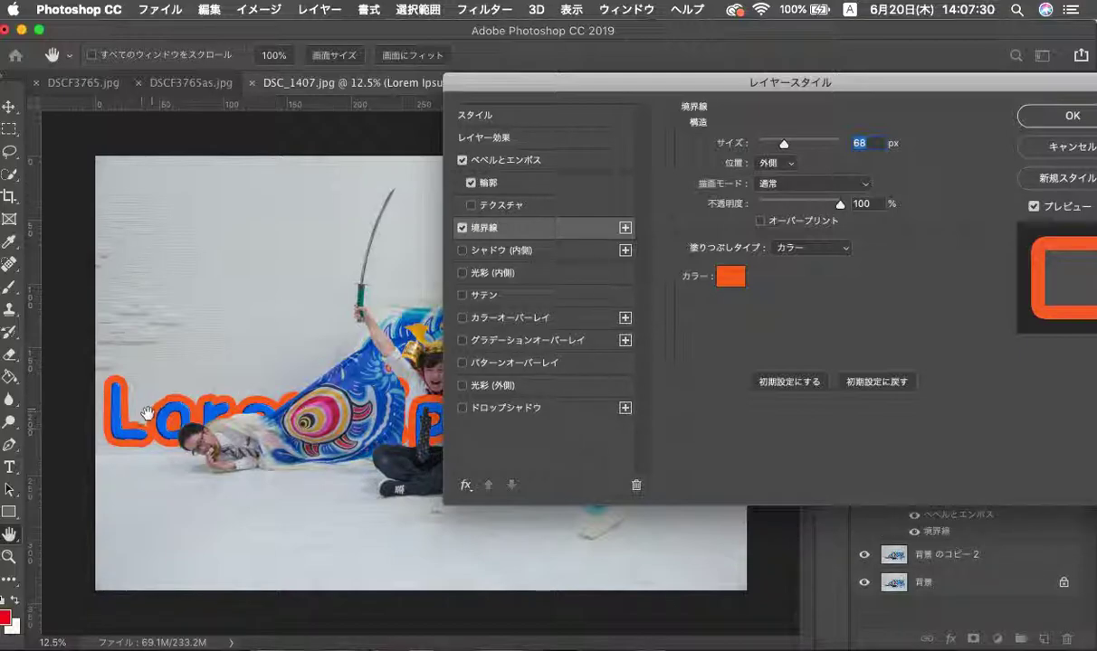
{"action": "left_click", "coordinate": [539, 183]}
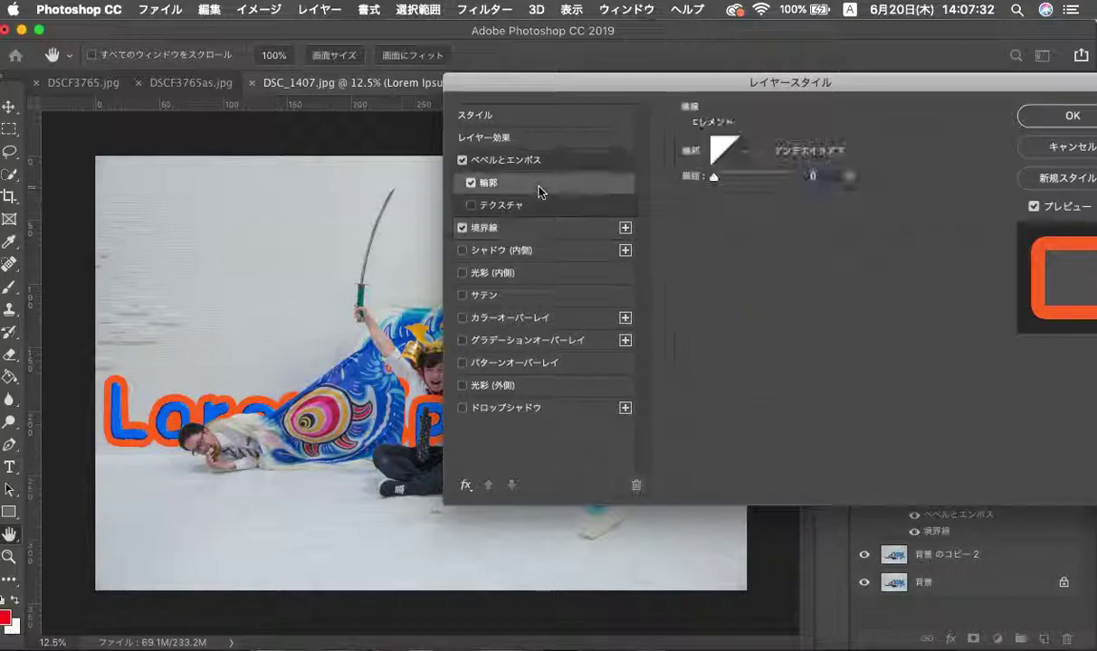
{"action": "type", "text": "700"}
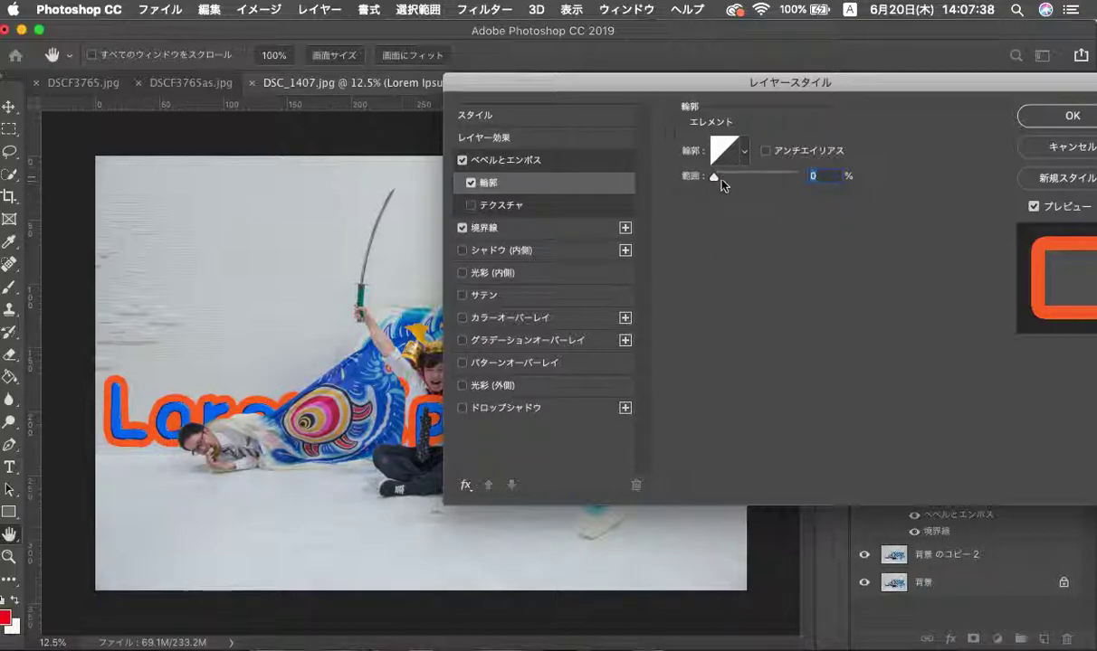
{"action": "left_click_drag", "start_coordinate": [714, 175], "coordinate": [677, 199]}
{"action": "left_click", "coordinate": [1070, 116]}
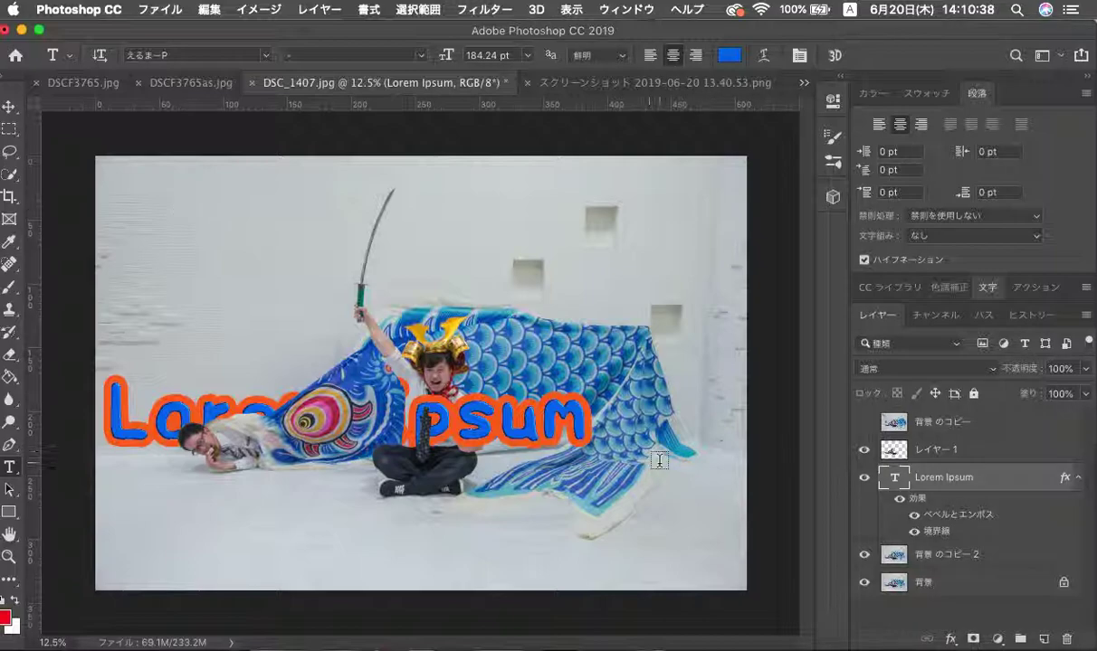
{"action": "right_click", "coordinate": [873, 644]}
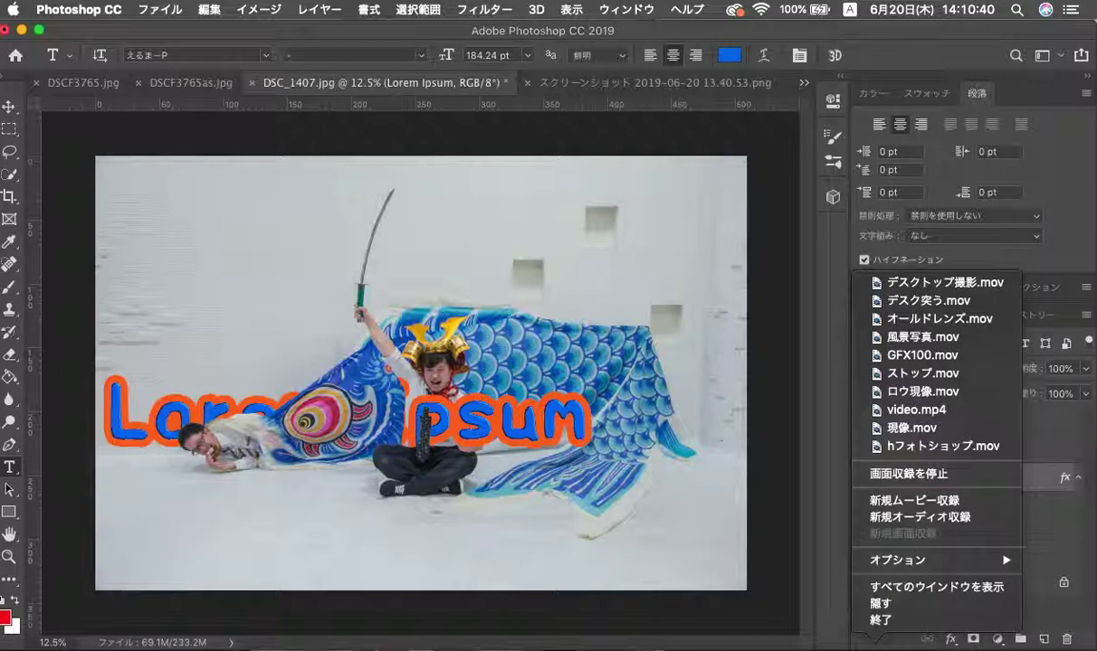